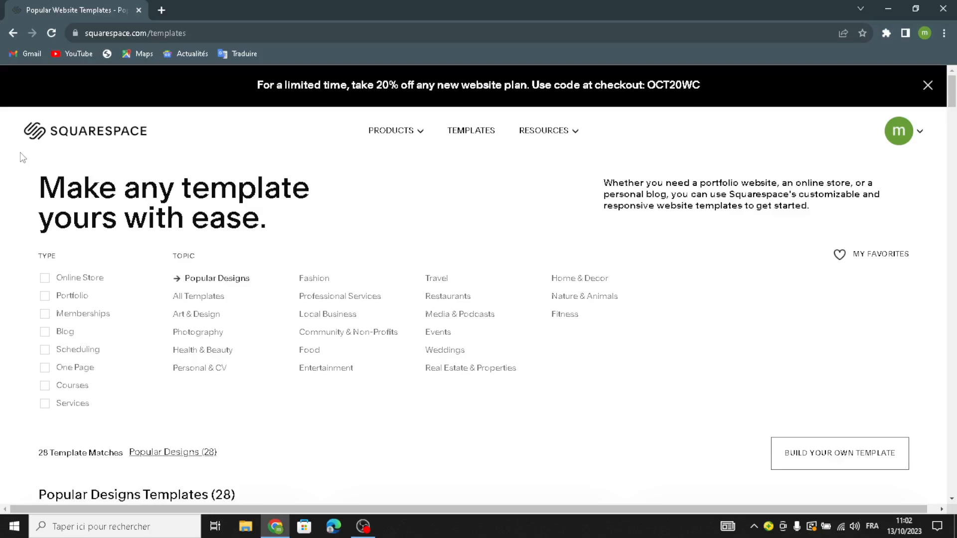
Filter the full template catalogue by the Online Store and Services types and browse the matching designs
click(184, 298)
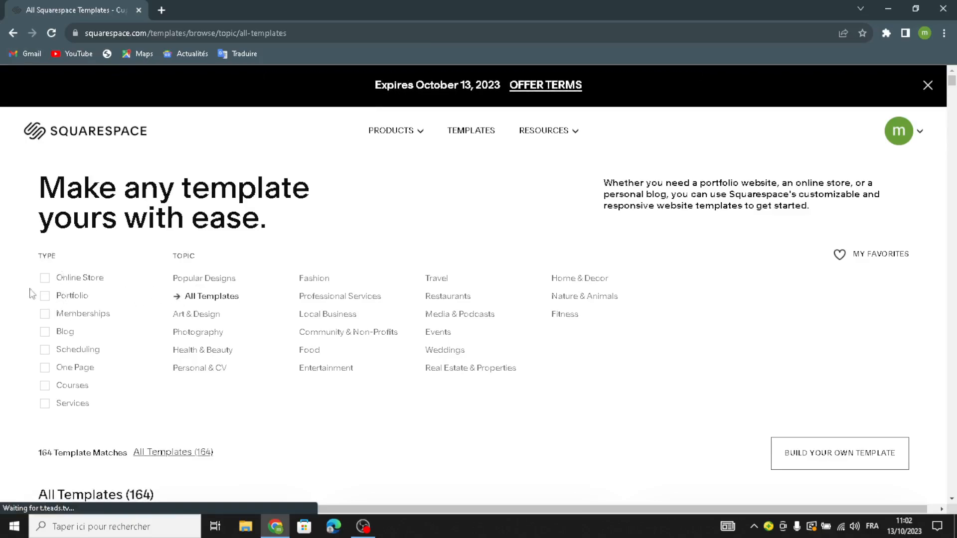
click(45, 279)
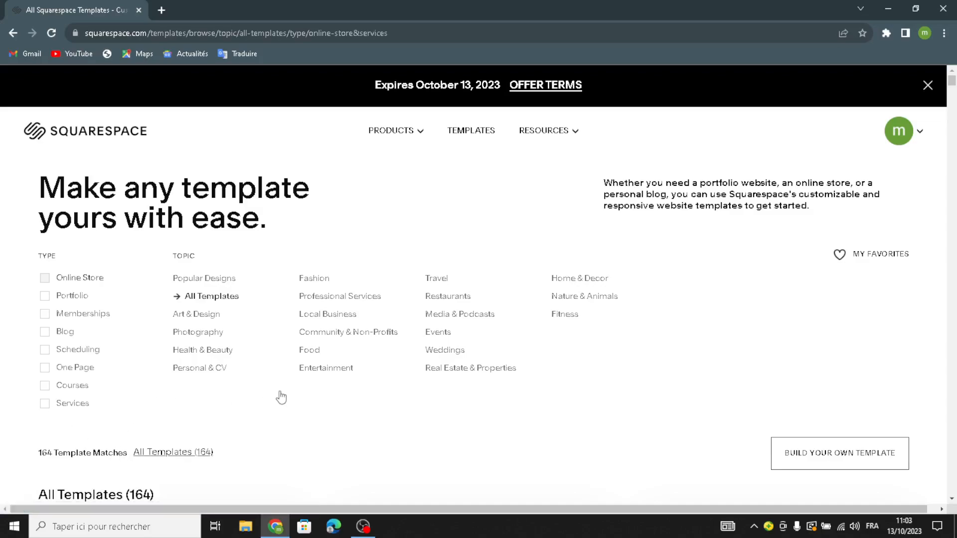
scroll(373, 388, down, 6)
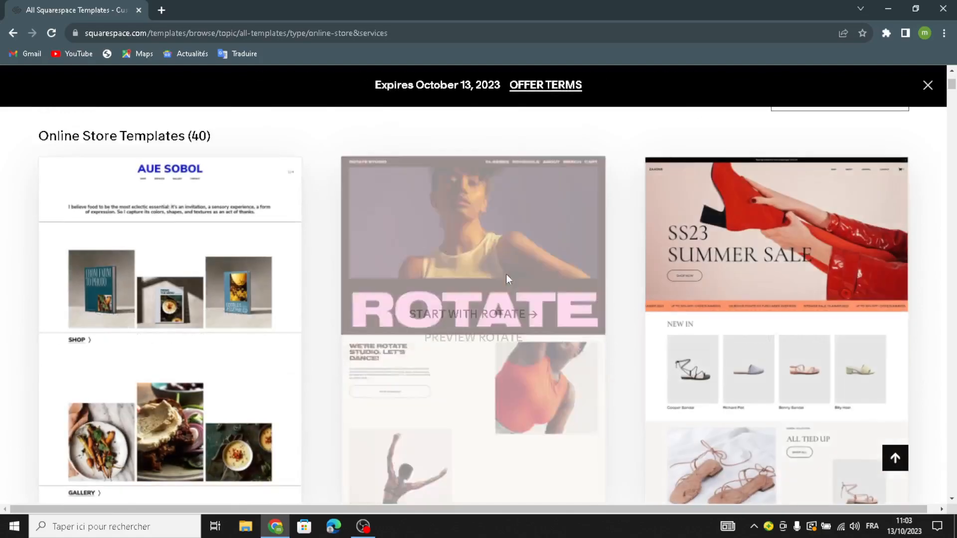
scroll(486, 269, down, 6)
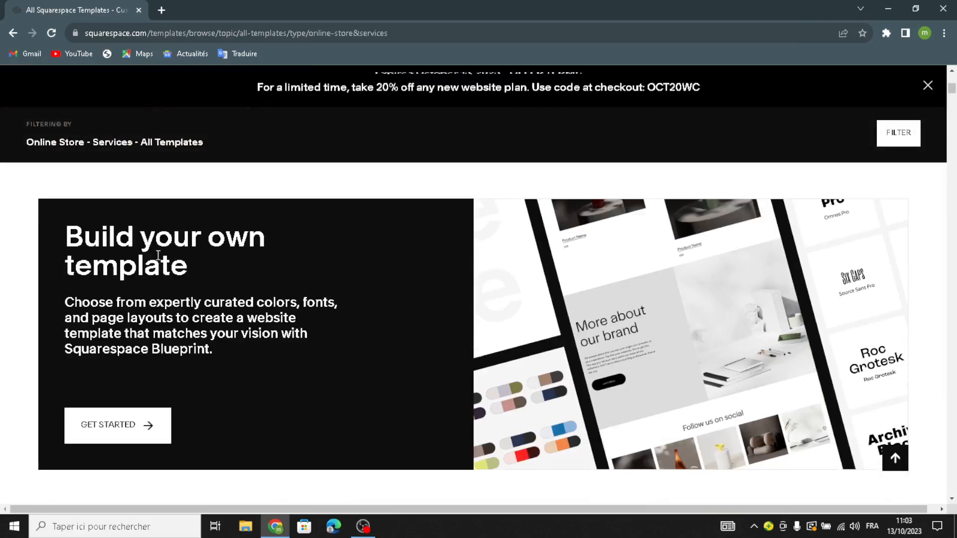
Start building a custom template and title the site PosiNotes
click(142, 434)
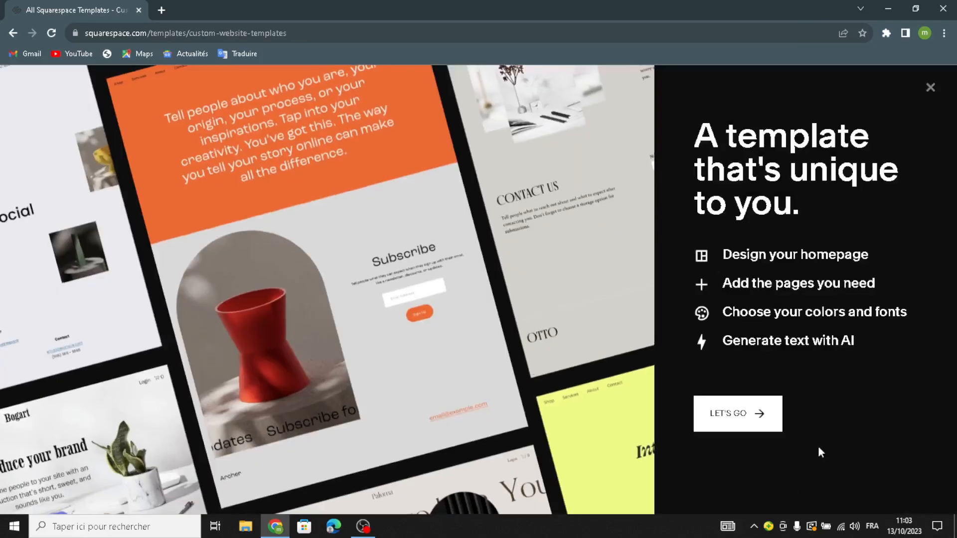
click(723, 416)
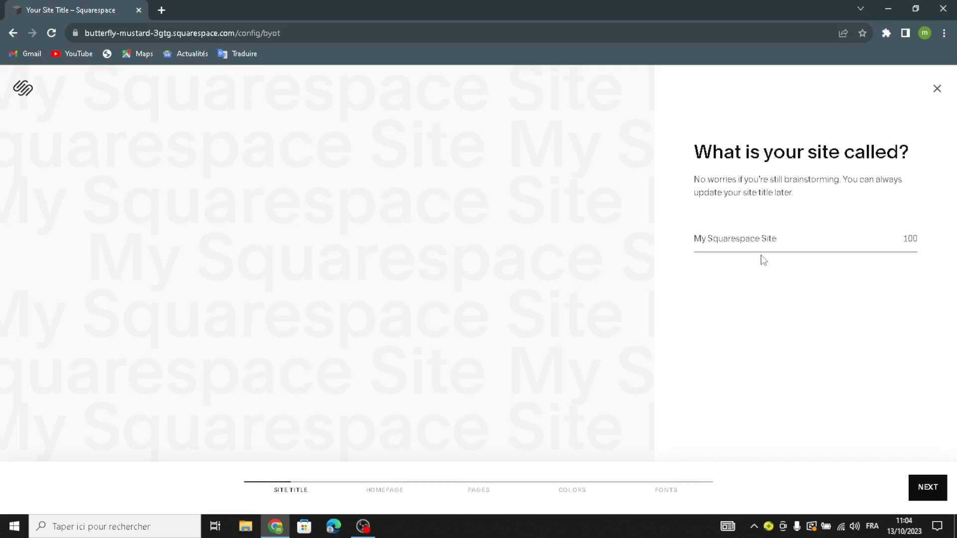
text(PosiNotes)
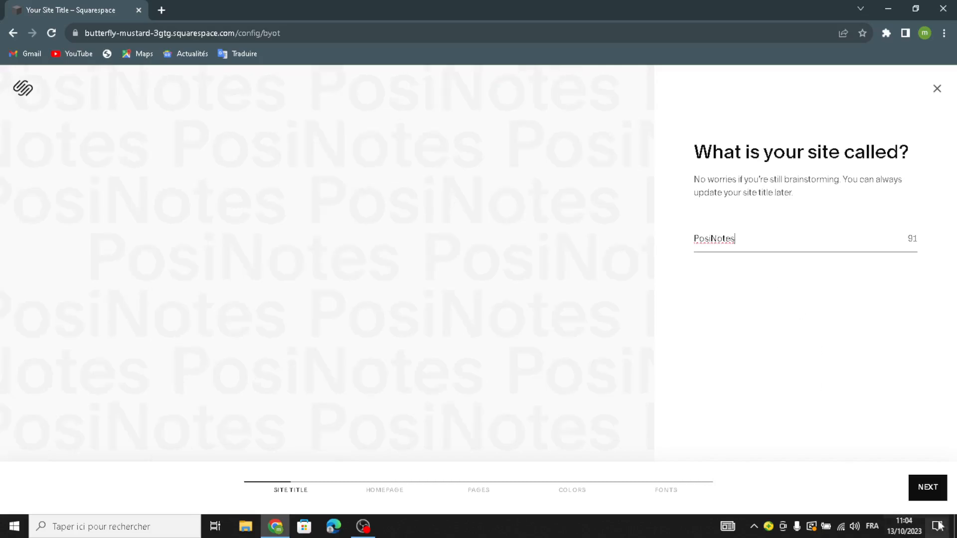
click(937, 486)
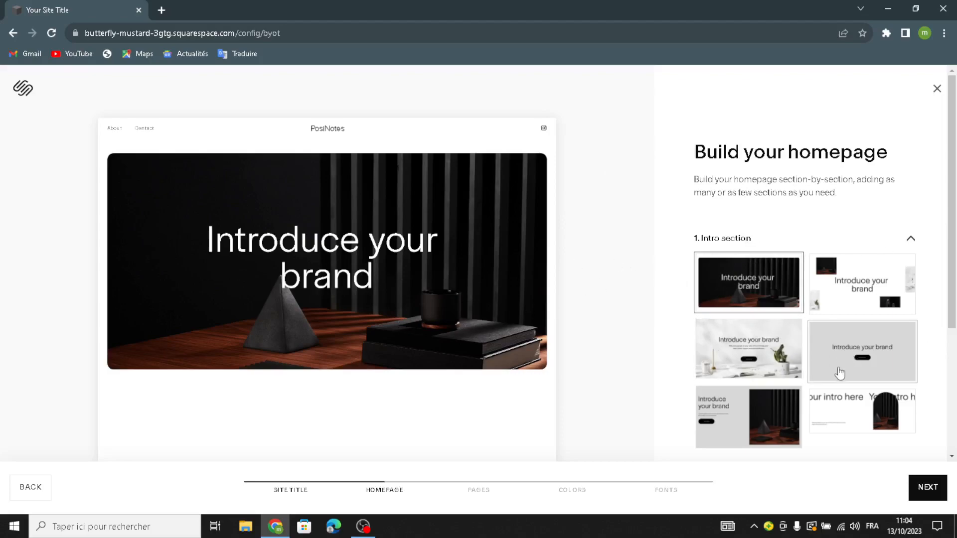
Choose the plain grey intro layout with a button and the "Shop our product" layout with an arched image for the homepage
click(860, 342)
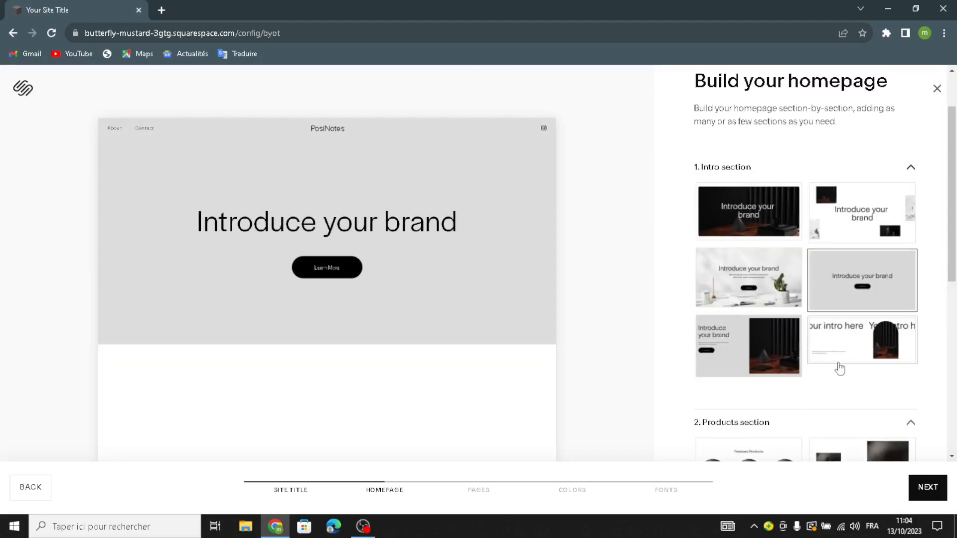
scroll(837, 369, down, 4)
click(741, 348)
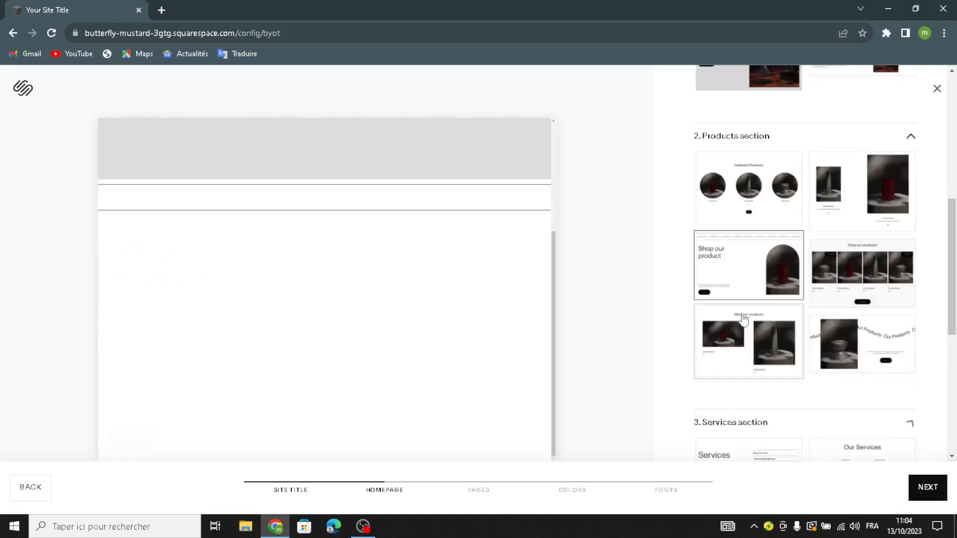
Add the expandable-list Services layout and the text-only grey About layout to the homepage
scroll(740, 326, down, 6)
click(770, 175)
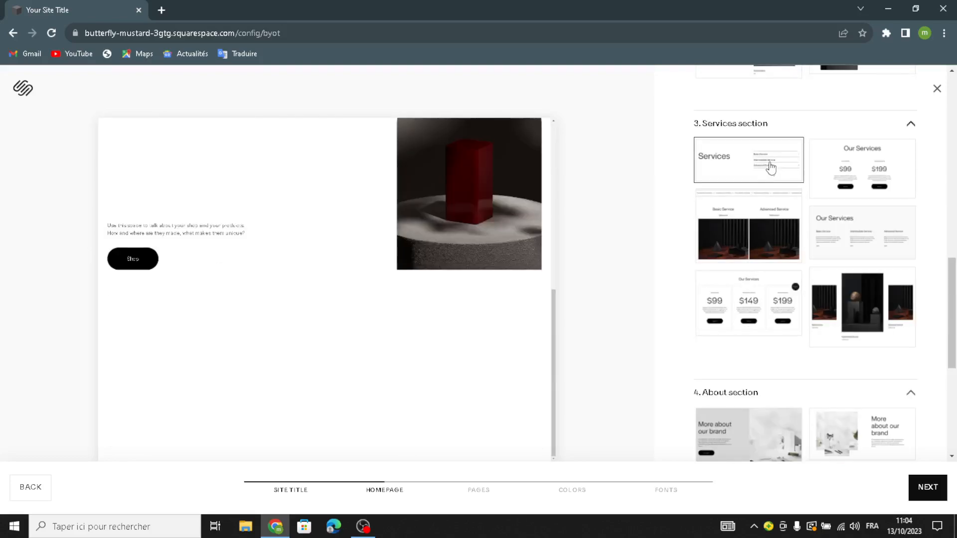
scroll(758, 301, down, 4)
click(738, 381)
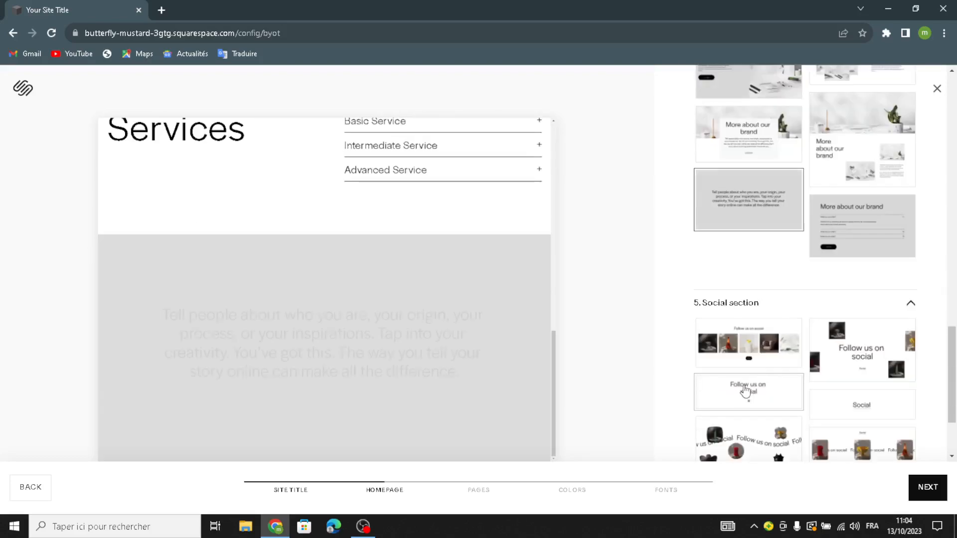
Add the plain "Follow us on social" layout and the Contact Us form with an image, completing the homepage sections
scroll(745, 391, down, 3)
click(724, 273)
scroll(730, 336, down, 4)
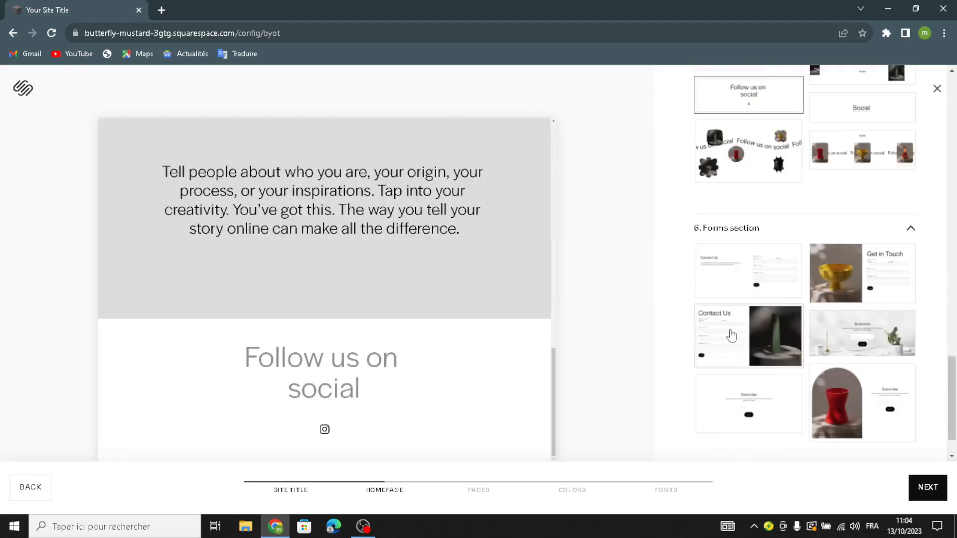
click(730, 336)
scroll(728, 339, down, 4)
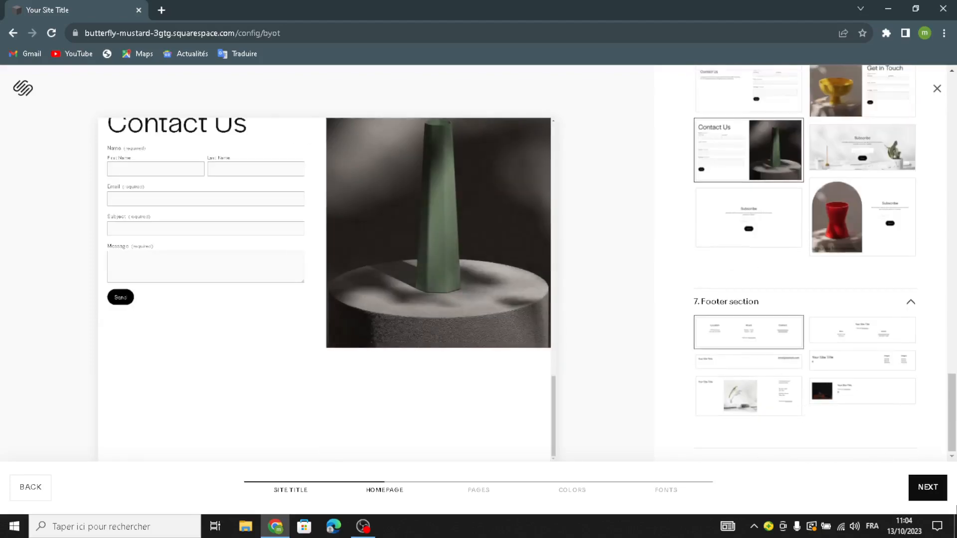
click(927, 487)
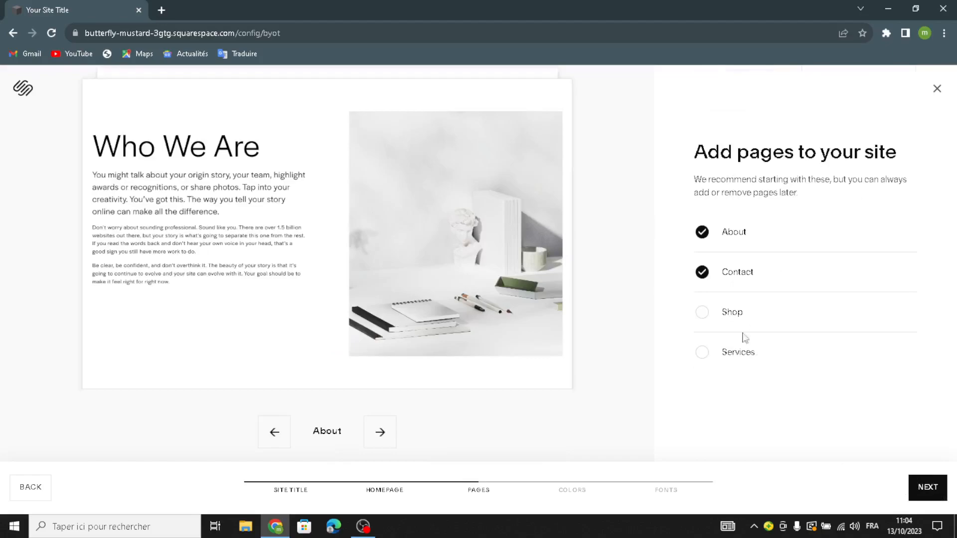
Add the Shop and Services pages to the site and proceed to the colors
click(707, 314)
click(704, 354)
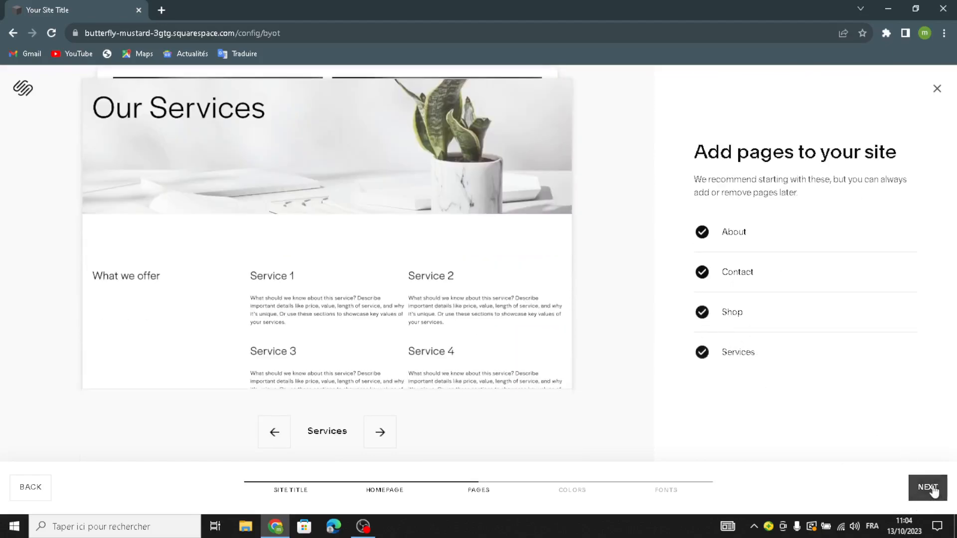
click(928, 487)
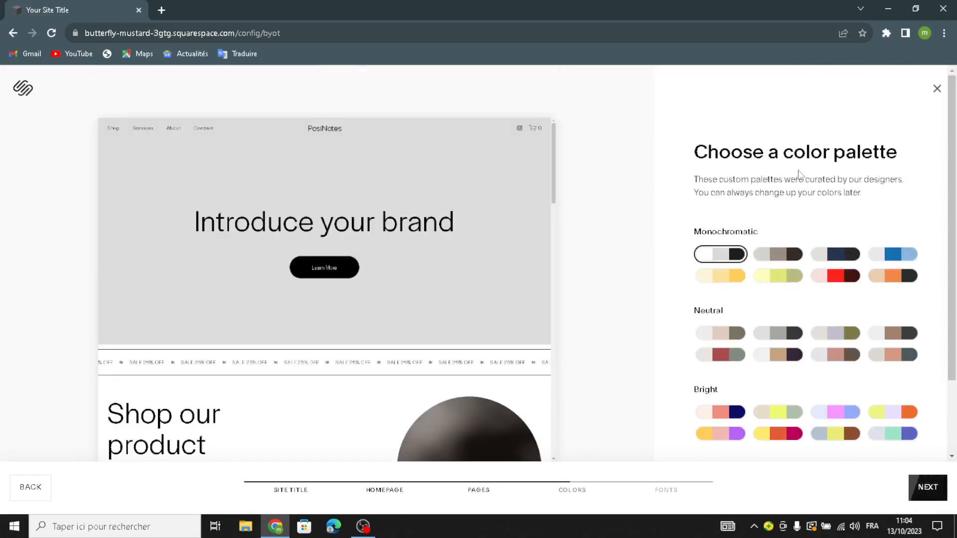
Apply the Neutral palette of off-white, tan and dark purple and proceed to the fonts
click(892, 334)
click(778, 356)
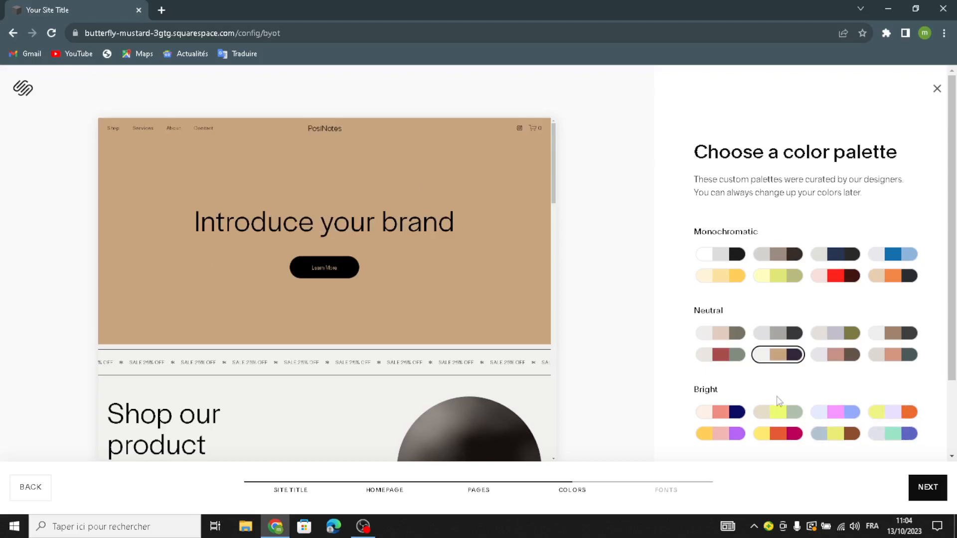
click(928, 488)
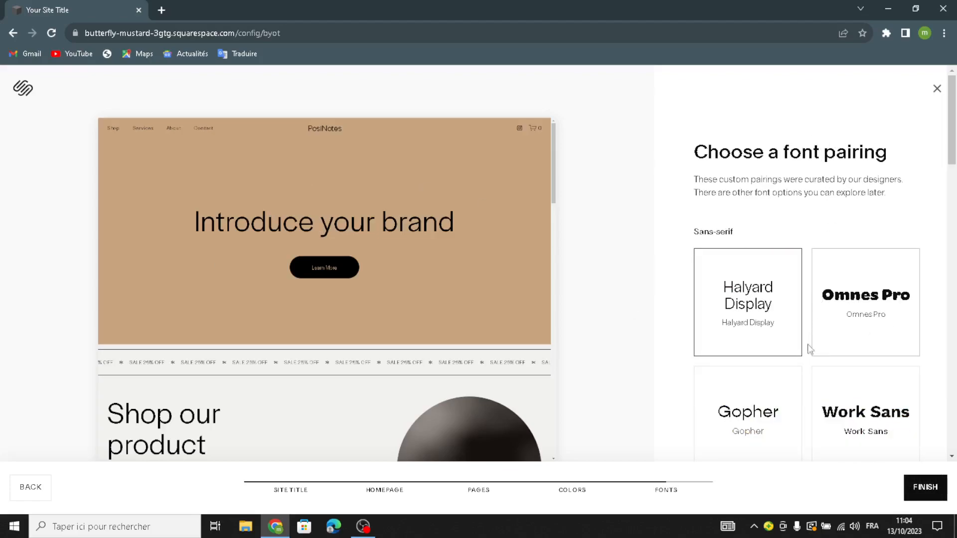
Choose the Omnes Pro font pairing and finish the template, skipping the AI text personalization
scroll(824, 395, down, 7)
scroll(835, 357, up, 7)
click(887, 307)
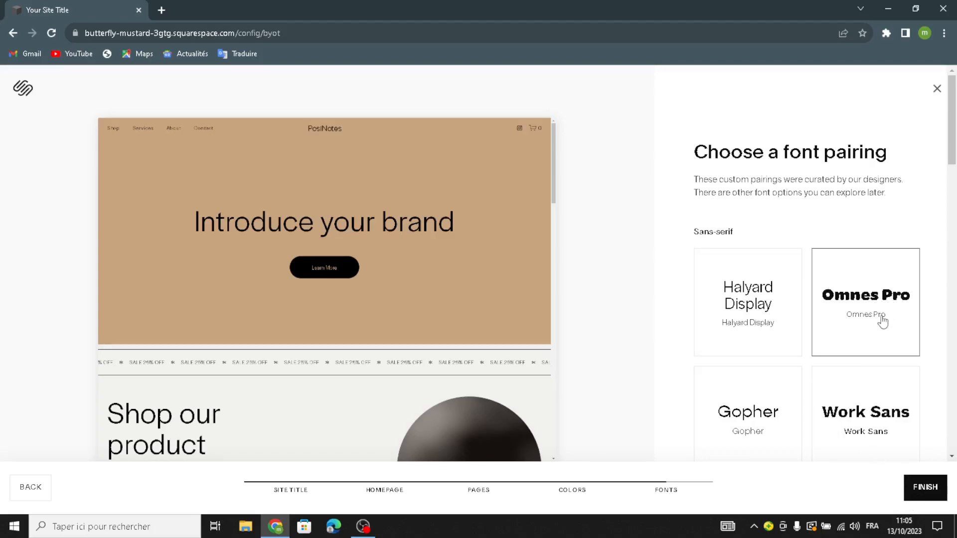
click(917, 488)
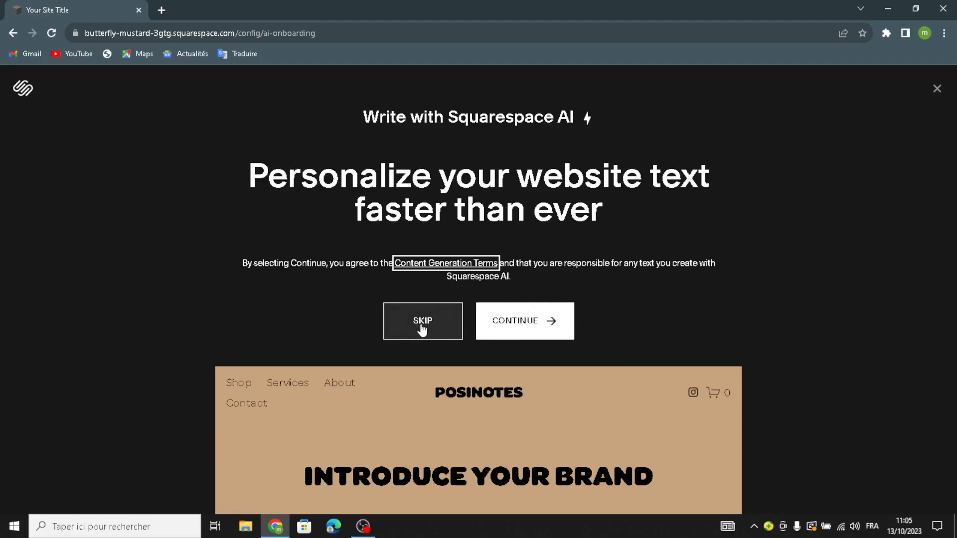
click(439, 320)
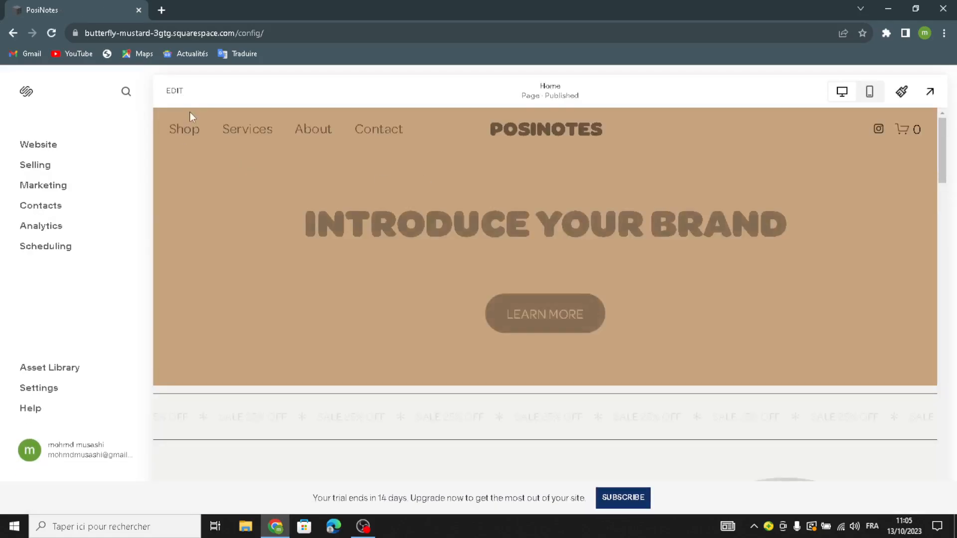
Open the Home page for editing and replace its intro heading with "WELCOME TO OUR SITE FOR AFFIRMATION CARDS AND JOURNALS"
click(425, 473)
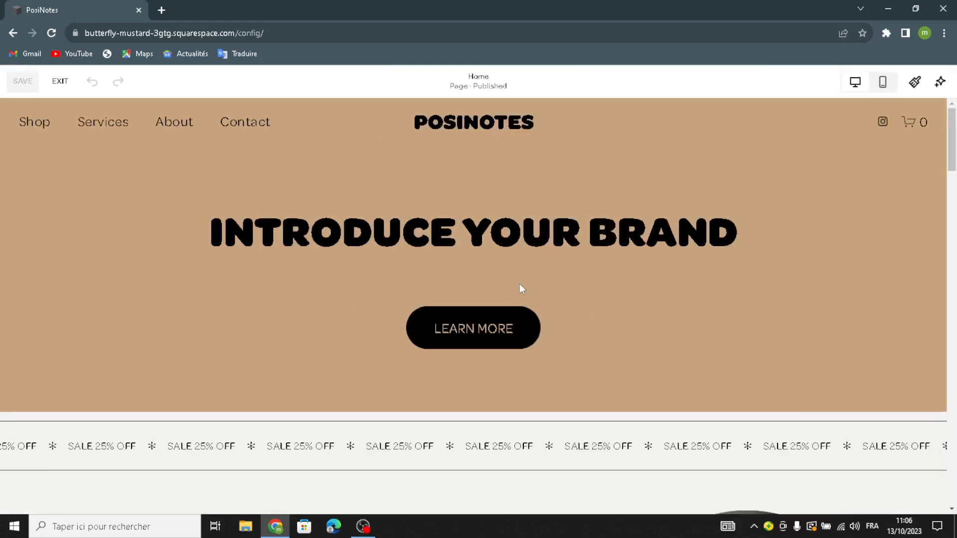
click(426, 234)
drag(743, 234, 194, 212)
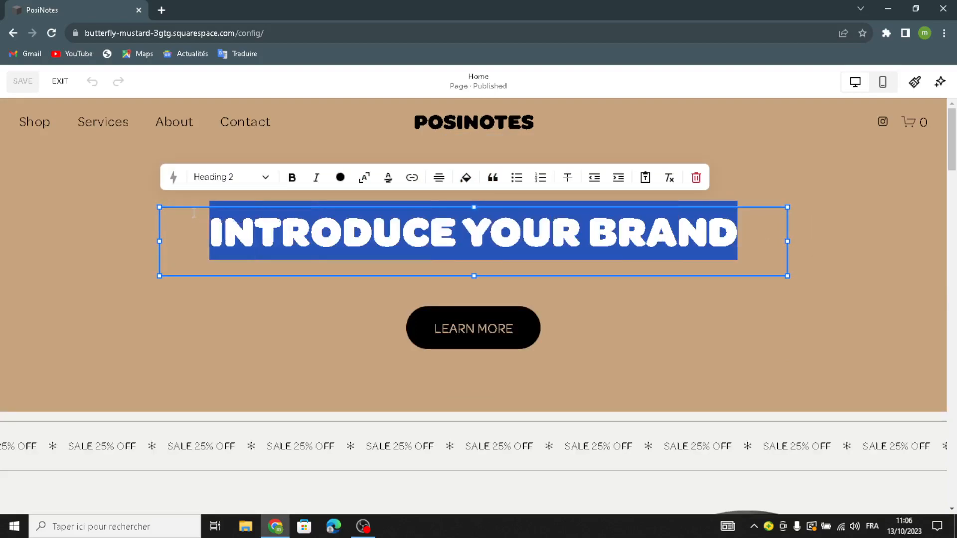
text(WELCOME Y)
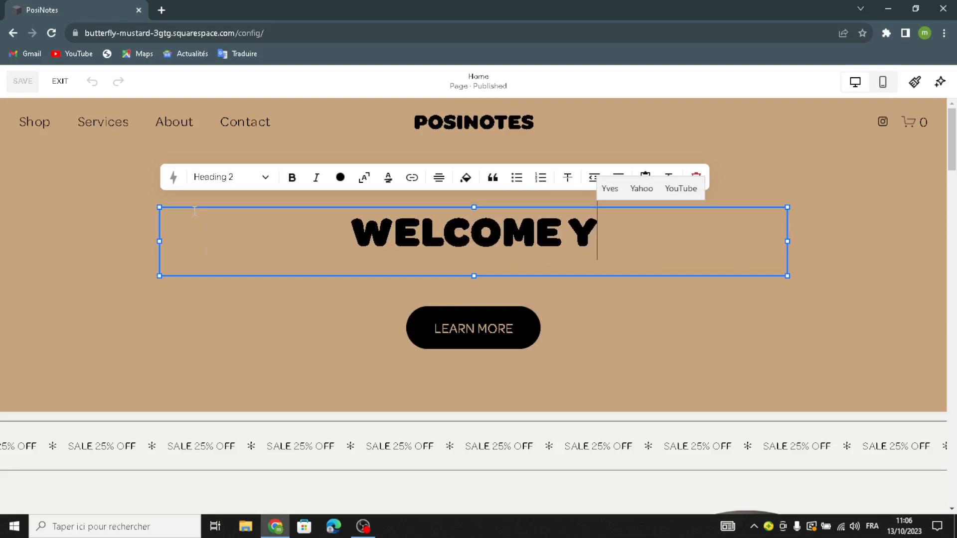
key(BackSpace)
text(TP)
key(BackSpace)
text(O OUR S)
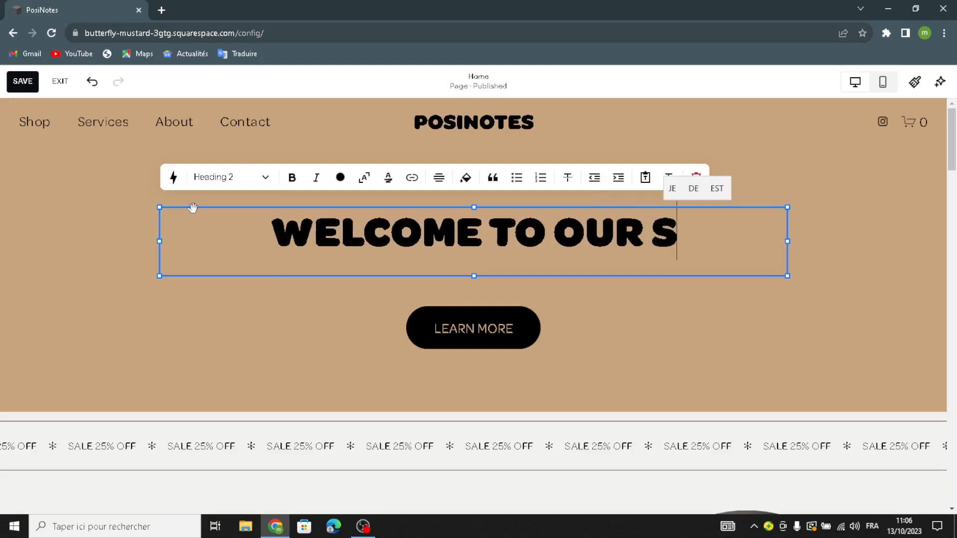
text(ITE FR)
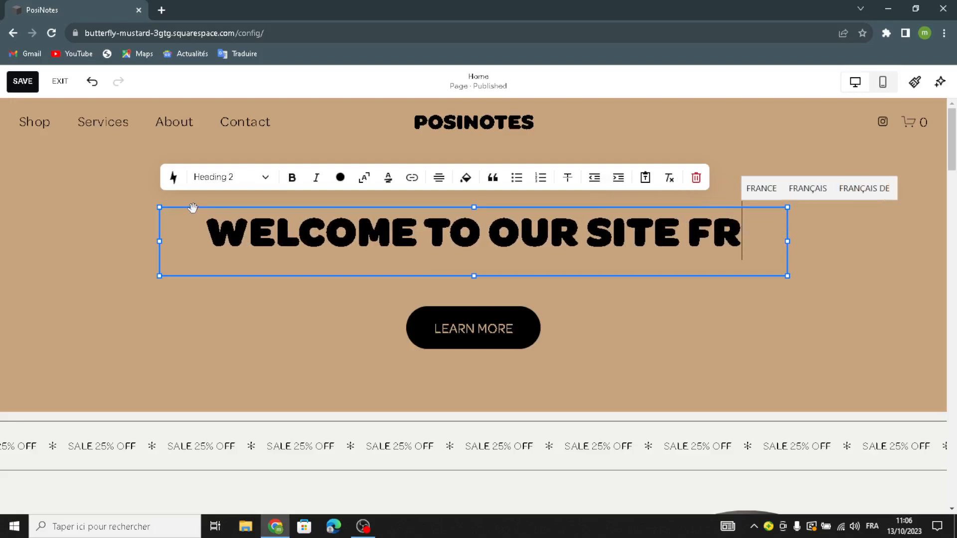
key(BackSpace)
text(OR )
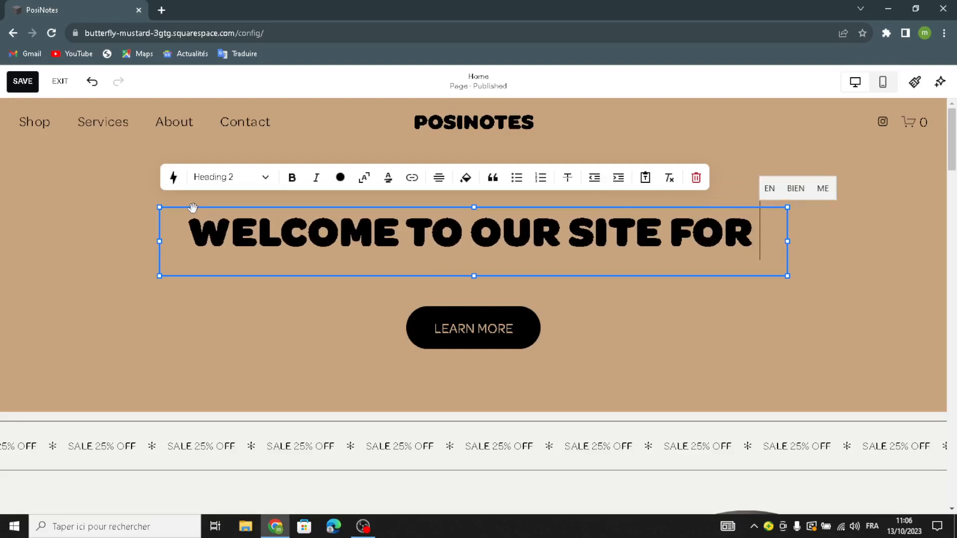
text(AFFI)
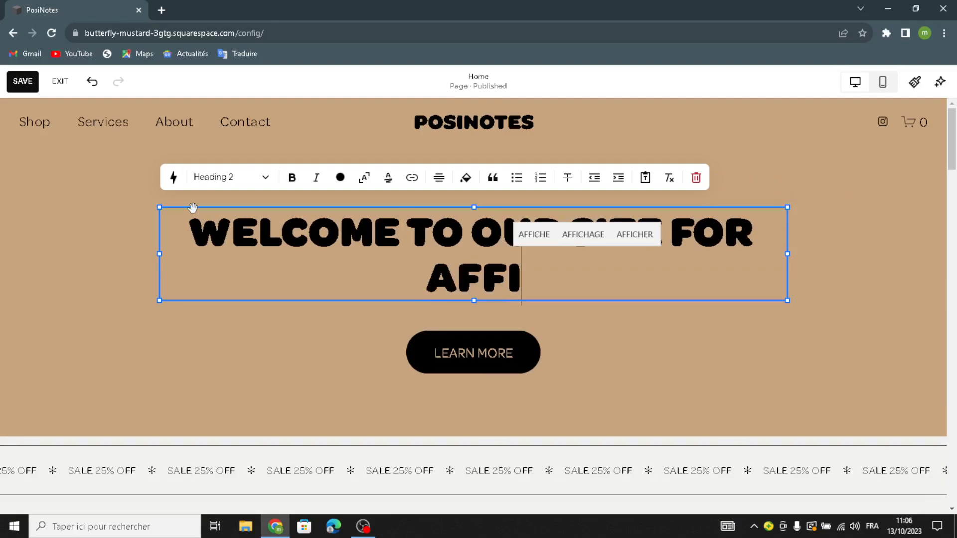
text(RMATION )
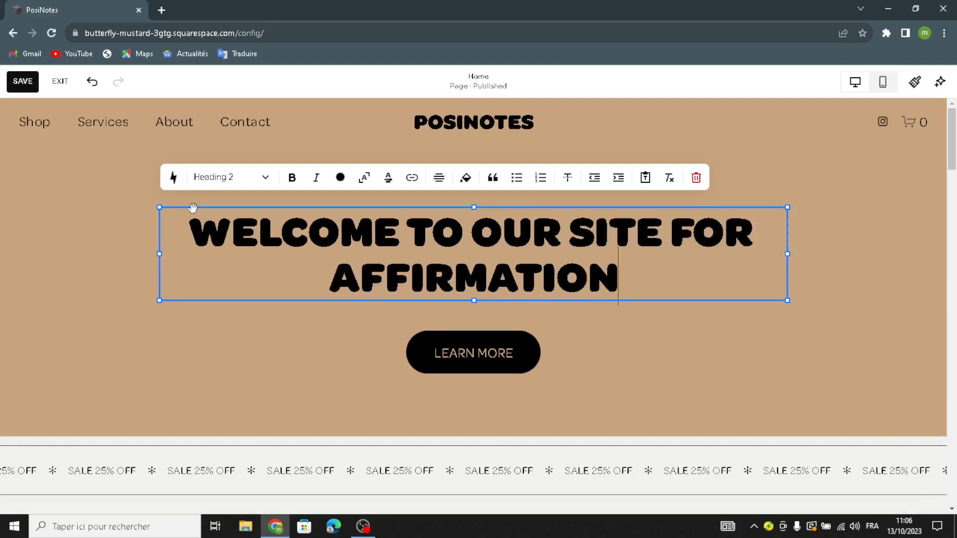
text(CARDS A)
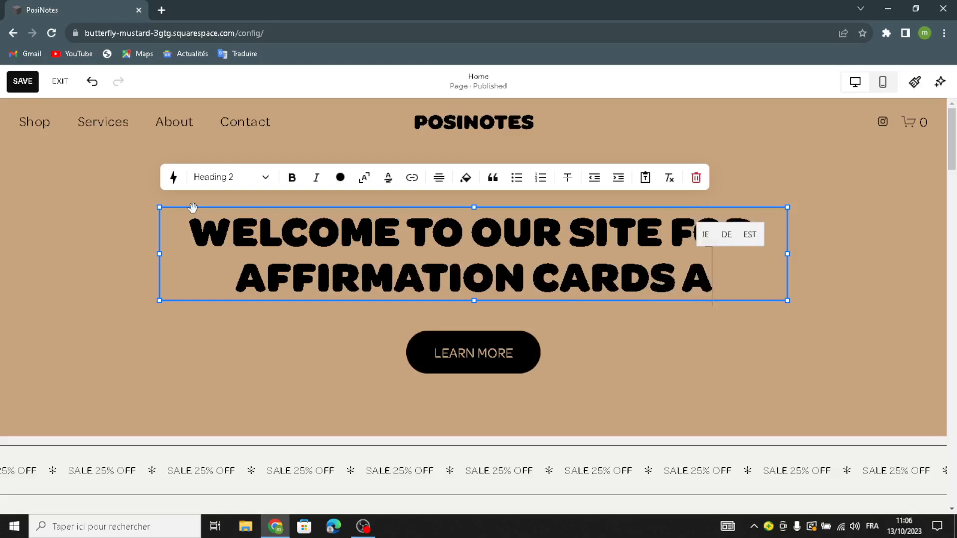
text(ND J)
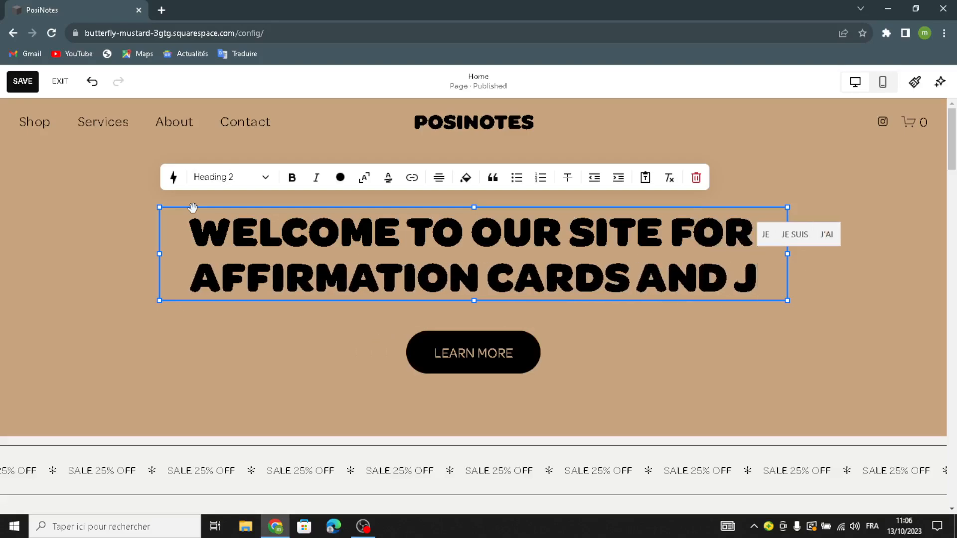
text(OURNAL)
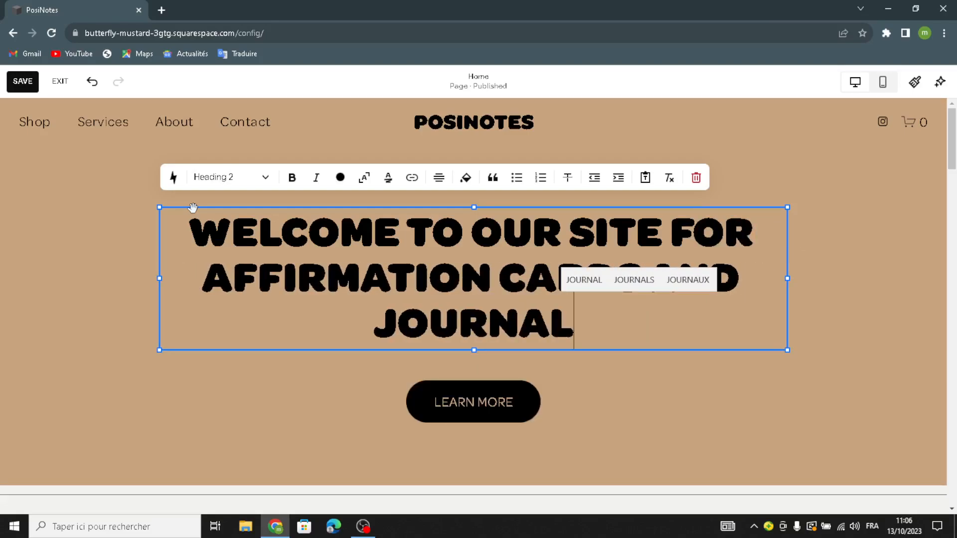
text(S)
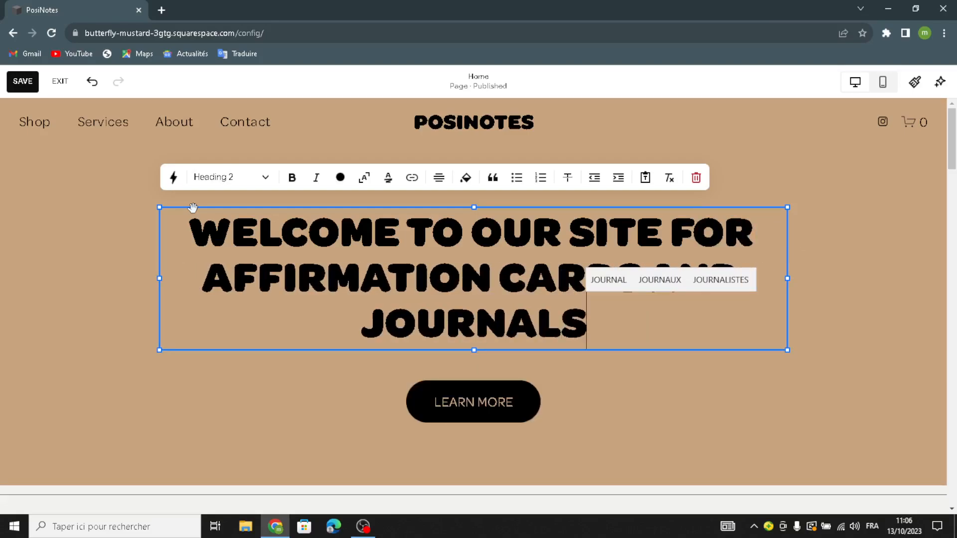
Change the text of the Learn More button below the welcome heading to "get started"
click(436, 405)
click(419, 355)
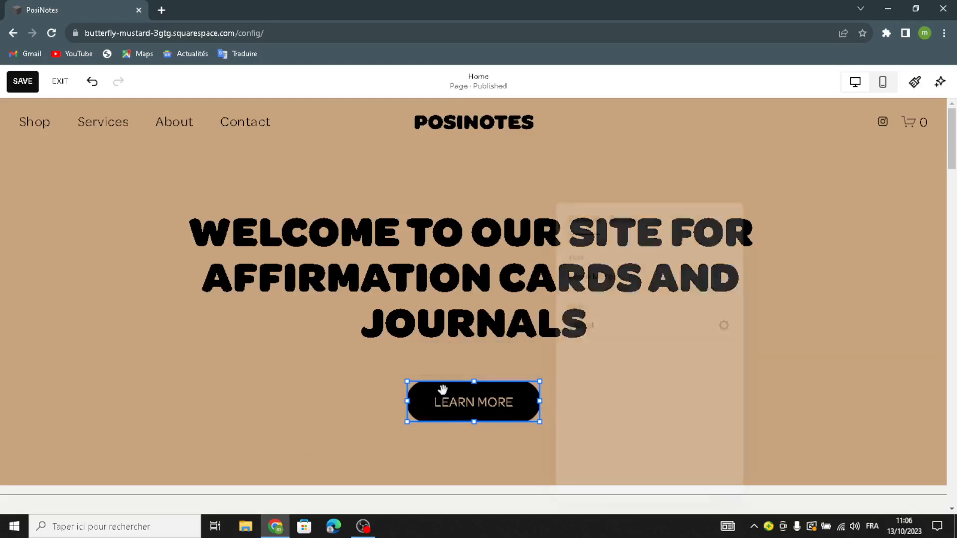
drag(612, 275, 506, 265)
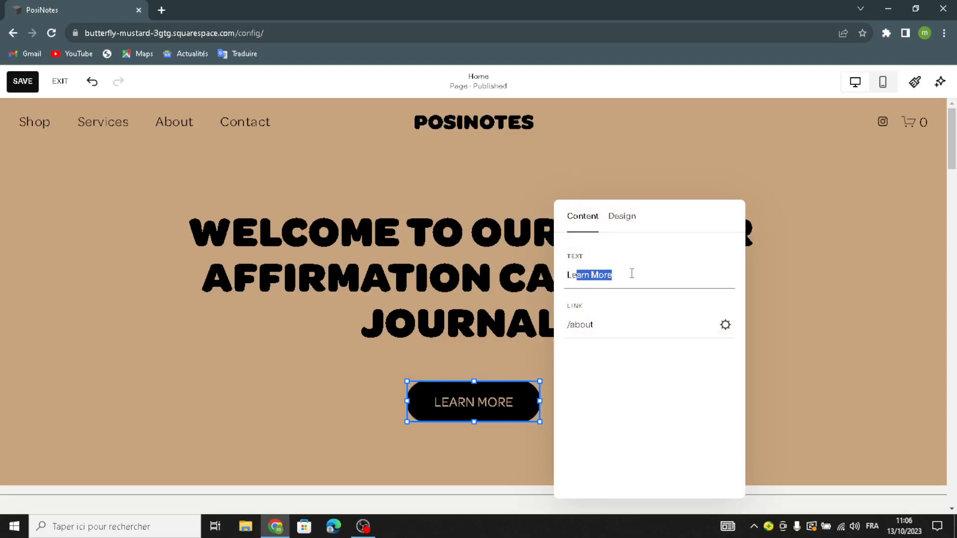
click(628, 307)
drag(625, 276, 558, 277)
text(get started)
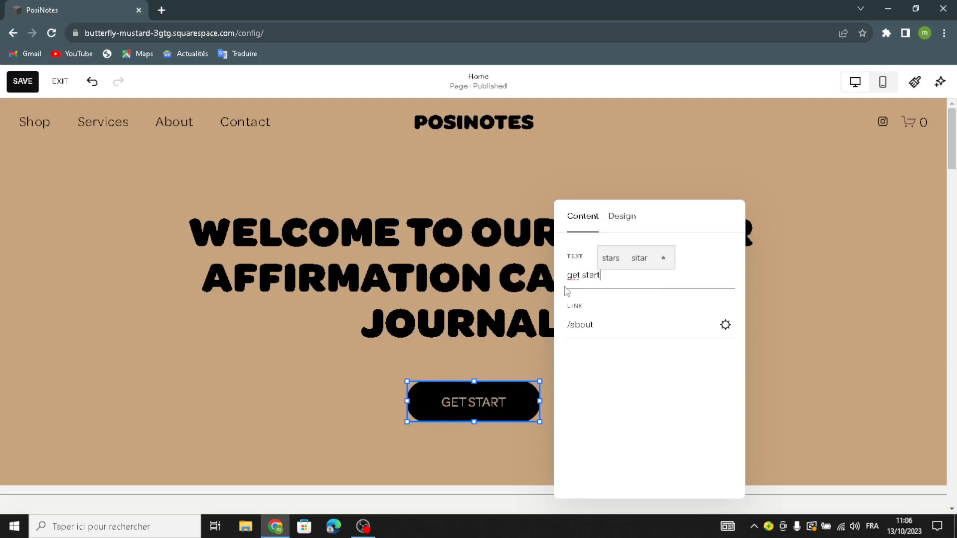
click(298, 315)
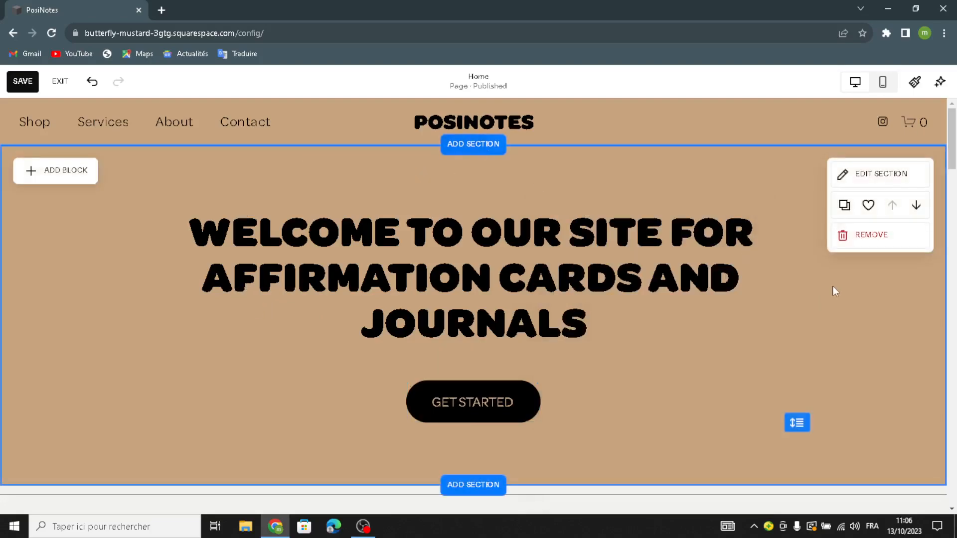
Open the welcome section's background settings and look through the available background art
click(865, 175)
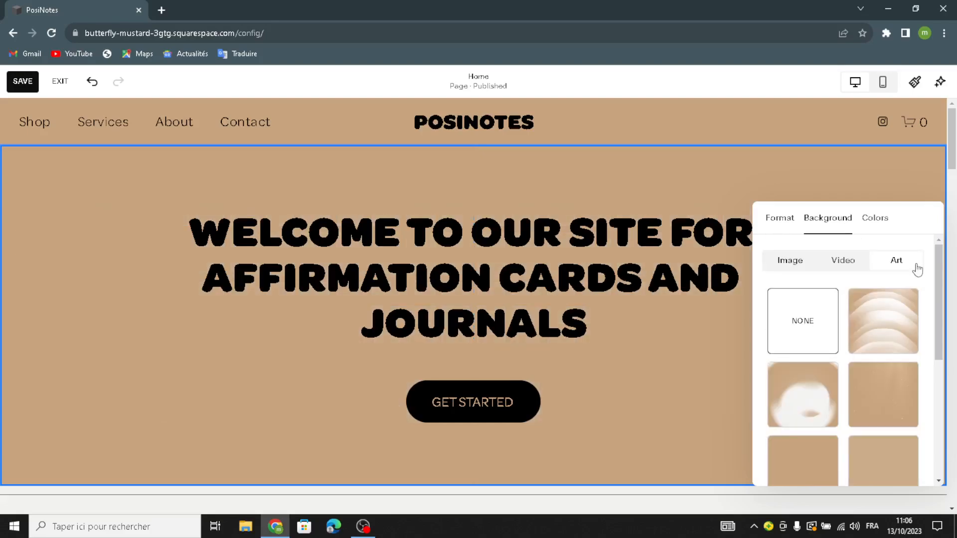
scroll(865, 381, down, 3)
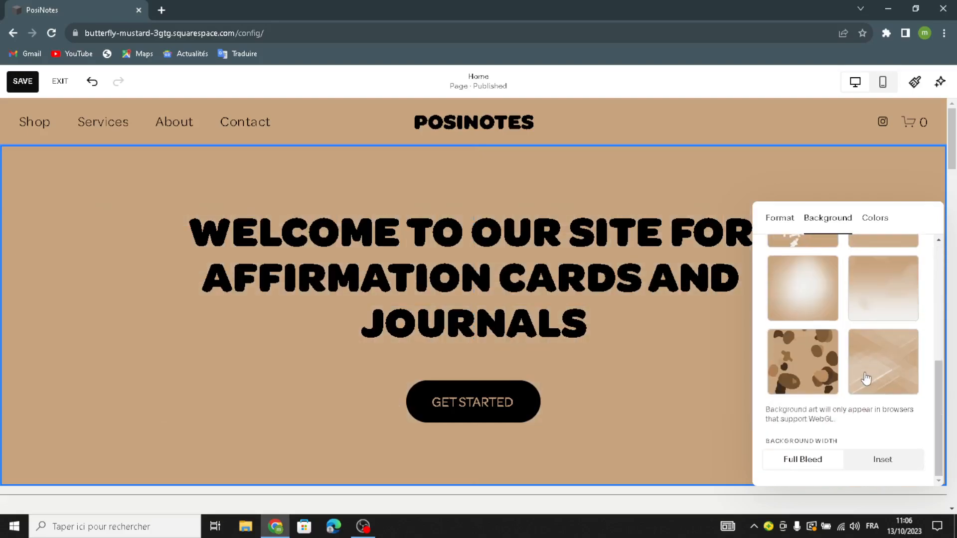
scroll(862, 374, up, 5)
scroll(795, 371, down, 3)
scroll(824, 346, up, 5)
Try the image Aro Ha_0393.jpg as the welcome section's background and remove it again
click(786, 269)
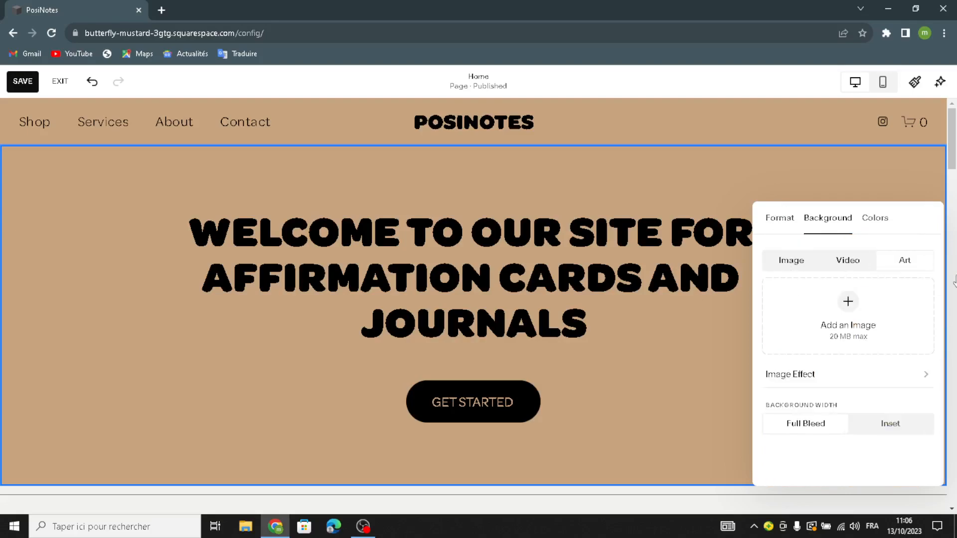
click(844, 302)
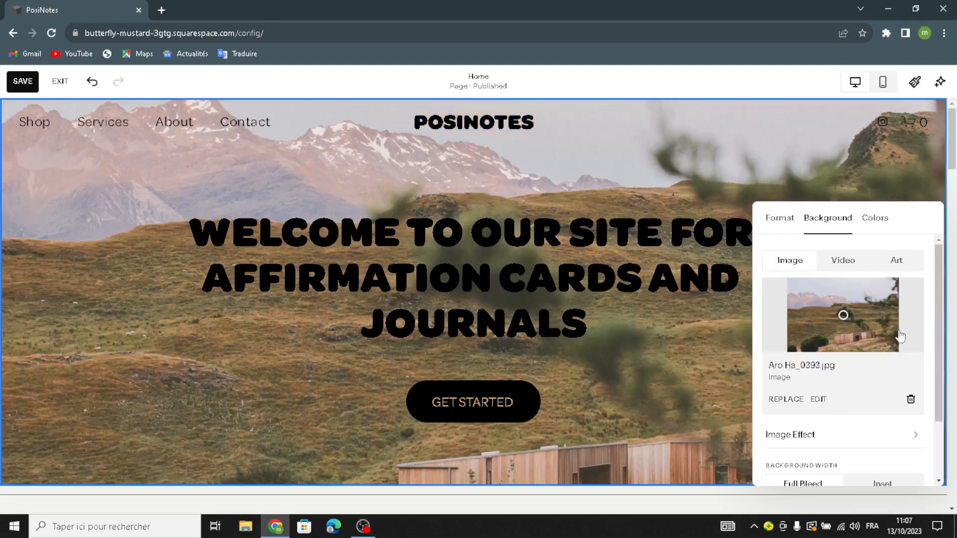
click(911, 400)
Search the stock images for "affirmation cards and journals" to use as the welcome section's background
click(847, 302)
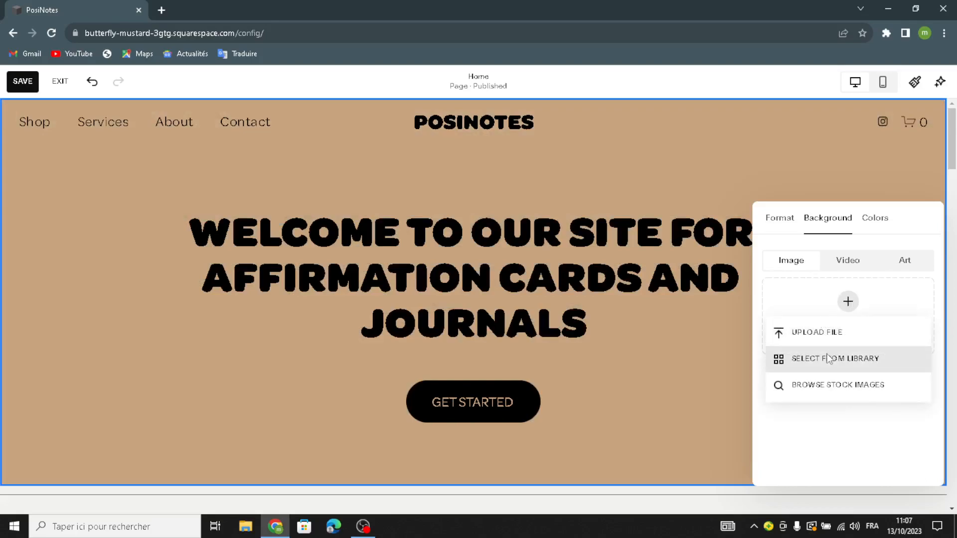
click(806, 372)
click(305, 134)
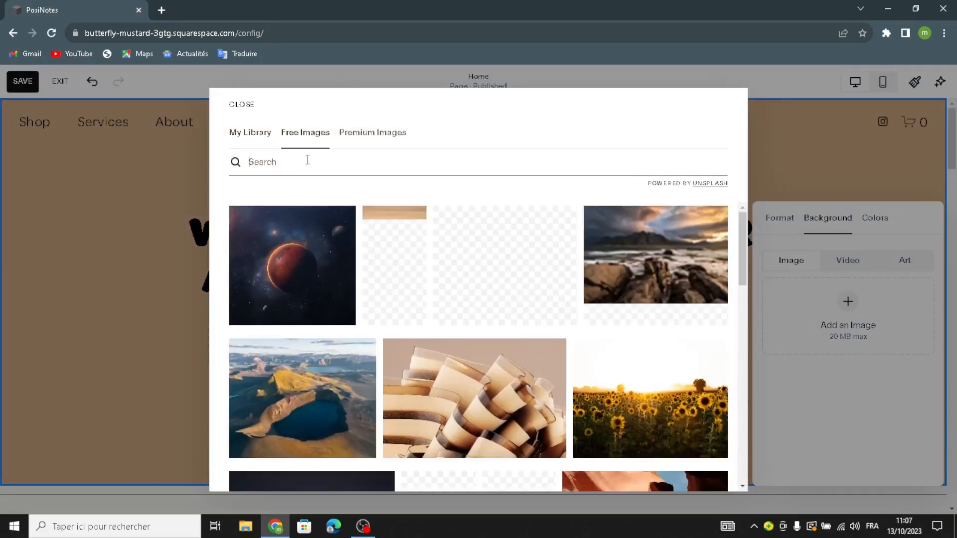
text(affi)
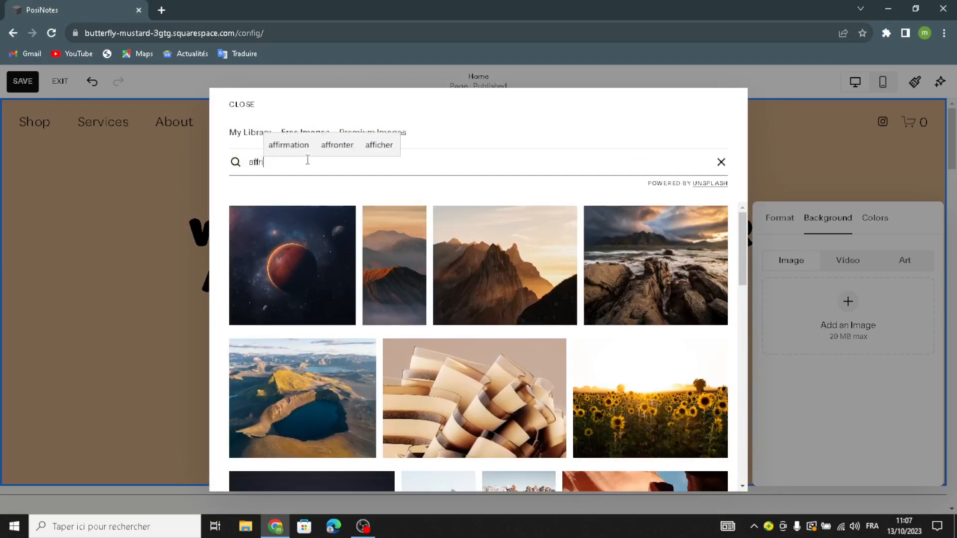
key(BackSpace)
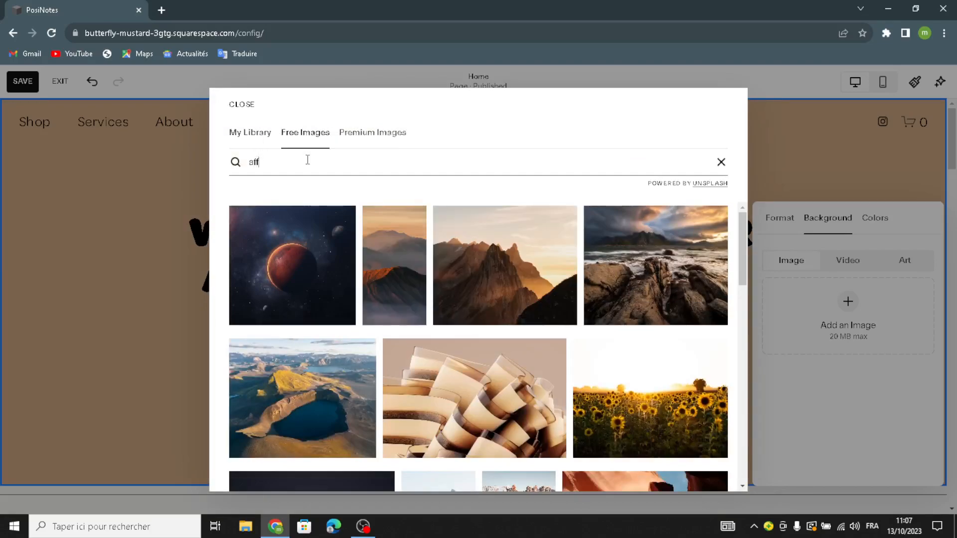
text(irmat)
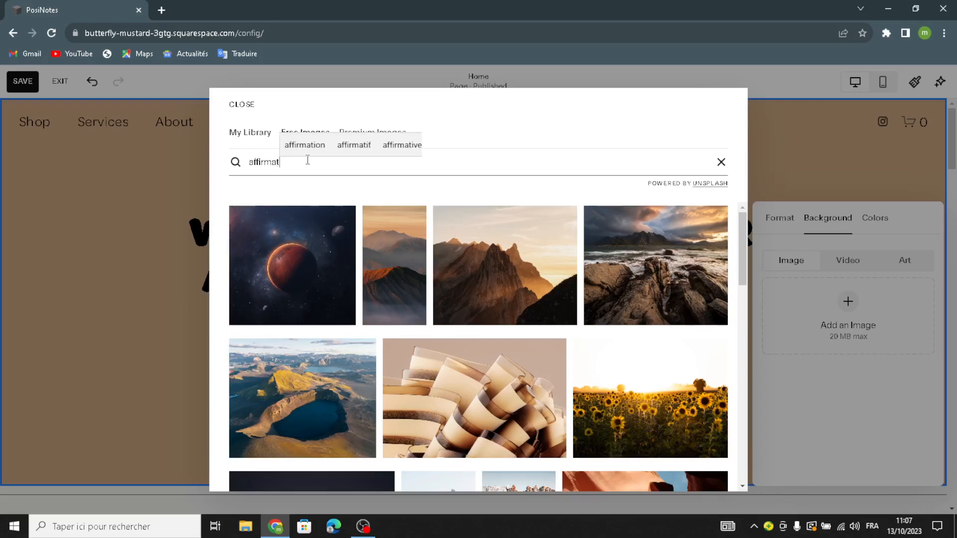
text(ion card)
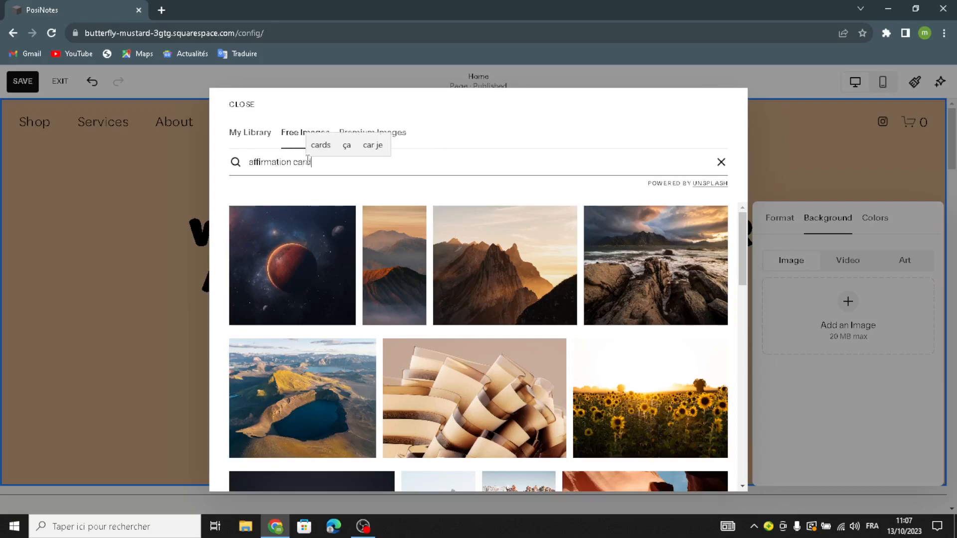
text(s and j)
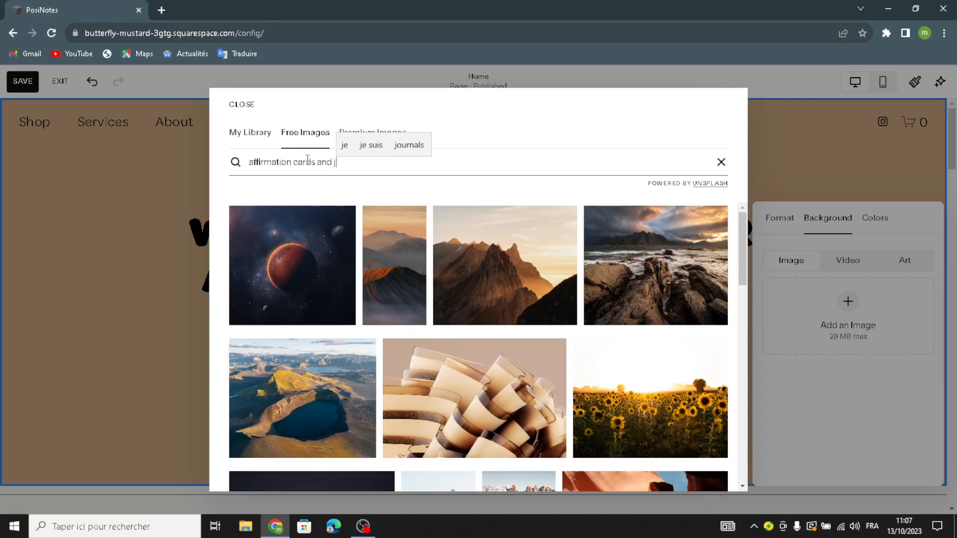
text(ournals)
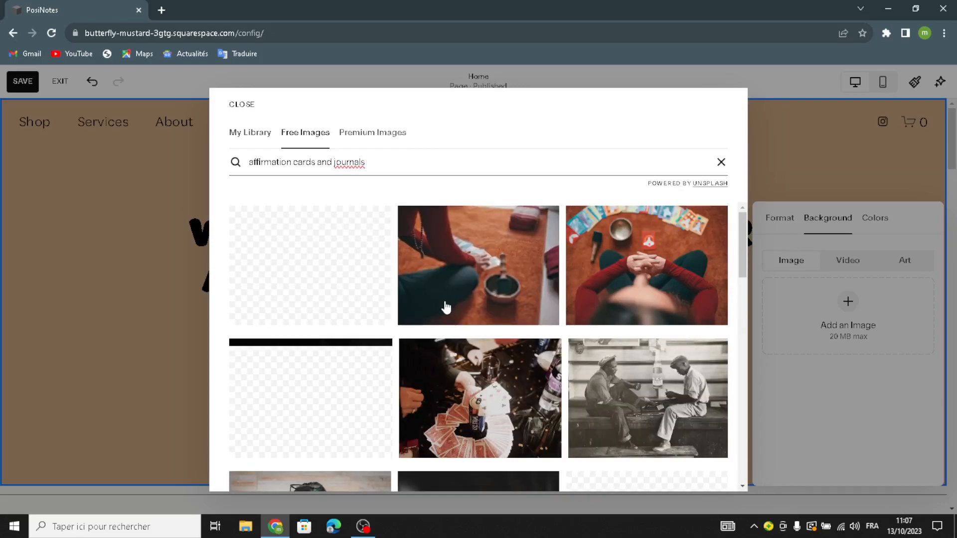
Set the premium image of a laptop, red card and padlock on blue as the welcome section's background preview
scroll(446, 307, down, 3)
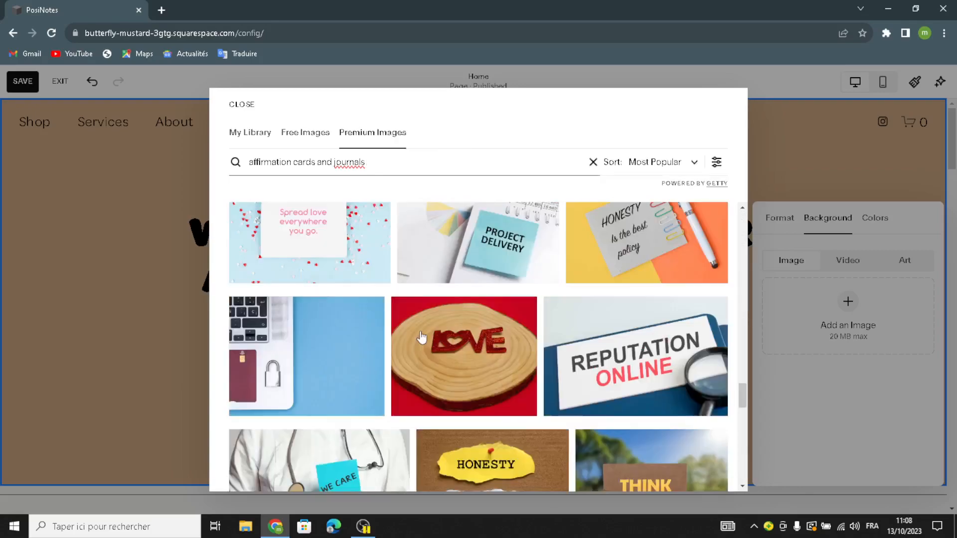
click(306, 324)
click(550, 349)
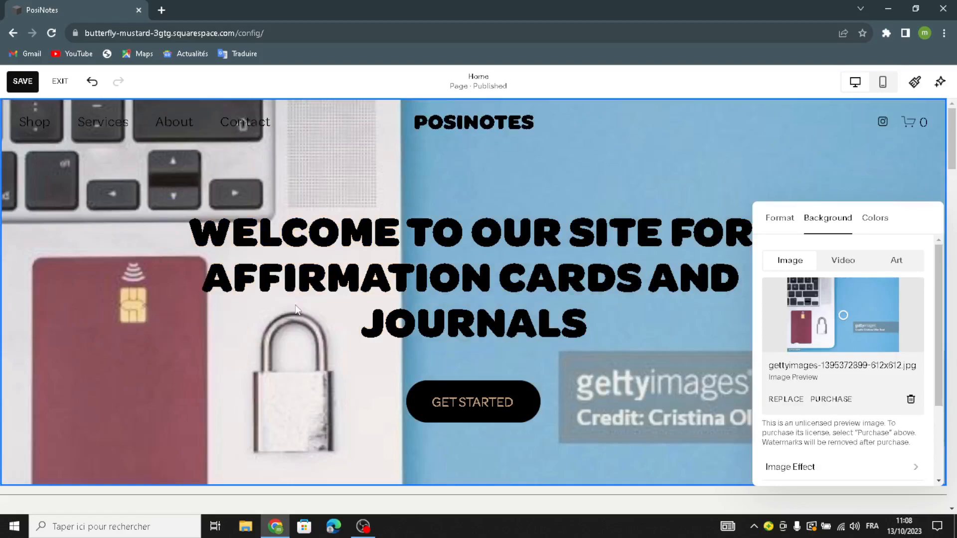
click(297, 310)
Open the site header for editing and examine its site title, logo and mobile logo options
click(451, 132)
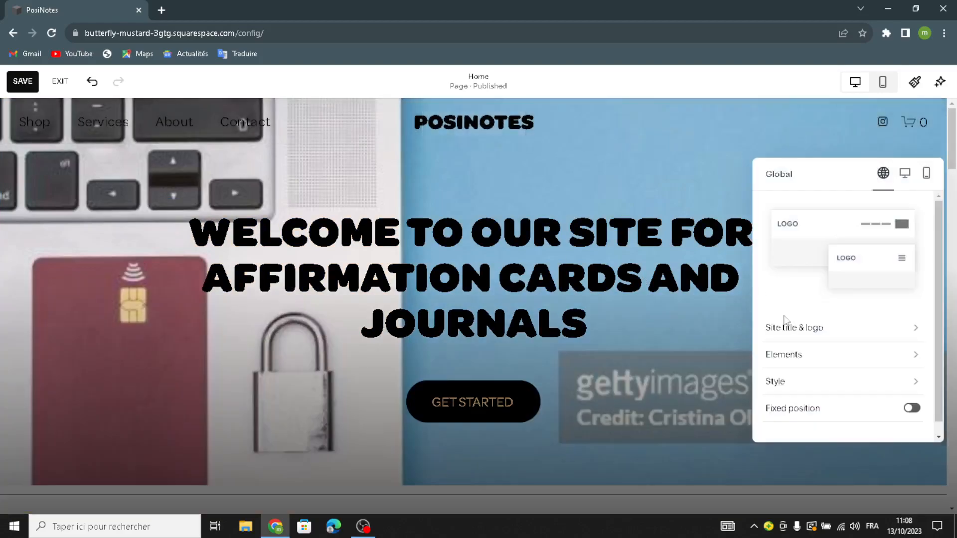
click(806, 336)
double_click(774, 206)
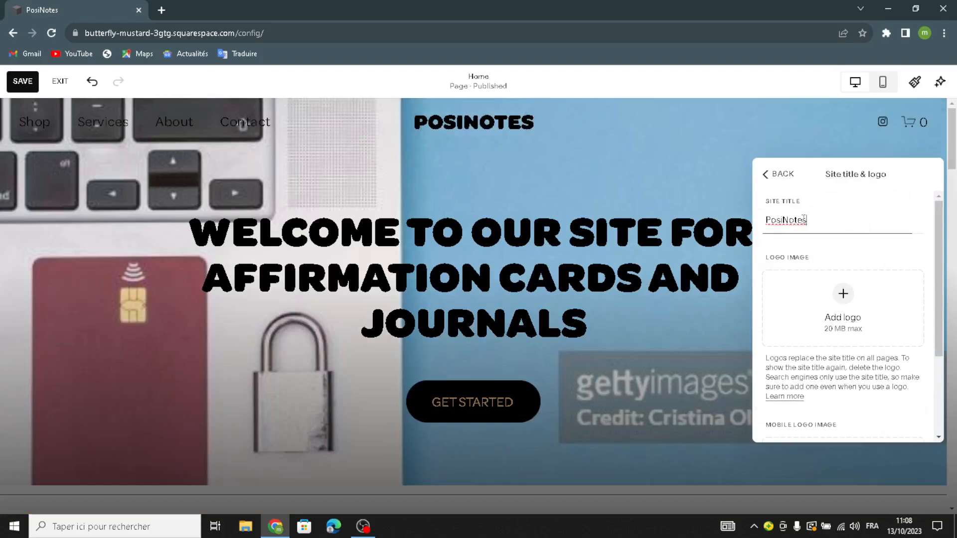
click(830, 206)
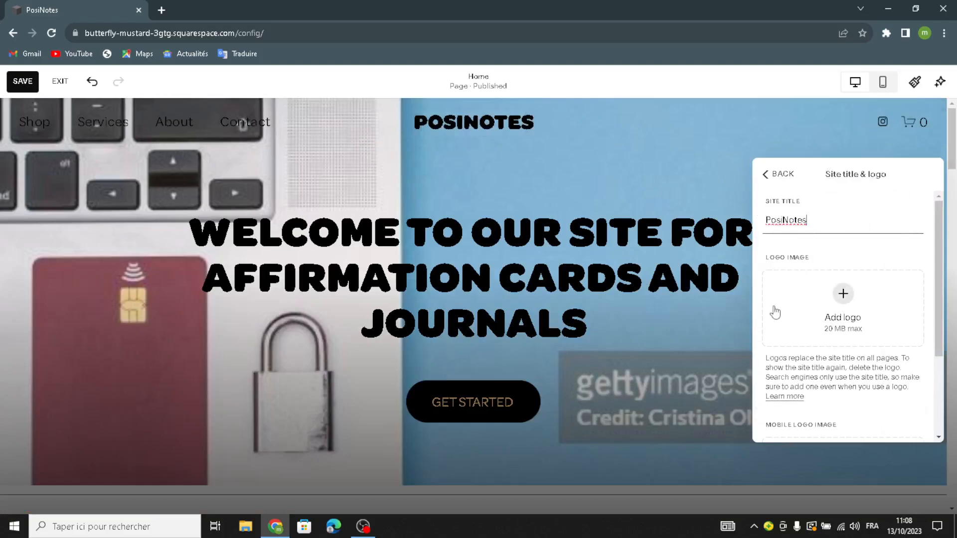
click(842, 296)
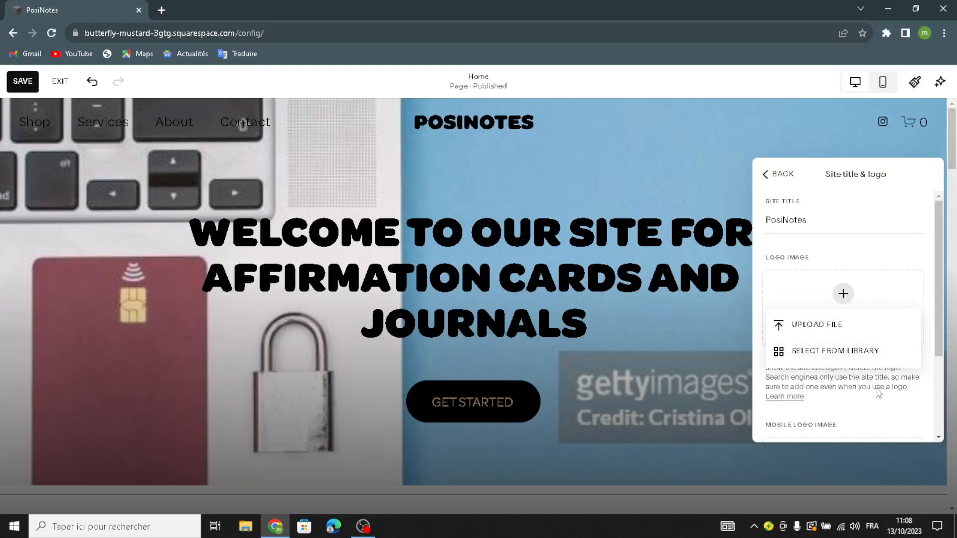
scroll(798, 396, down, 3)
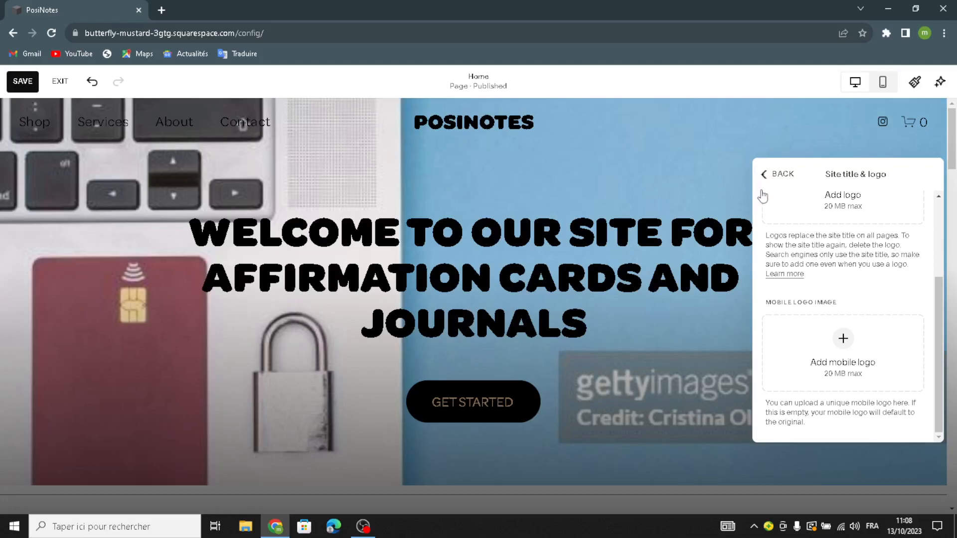
click(778, 174)
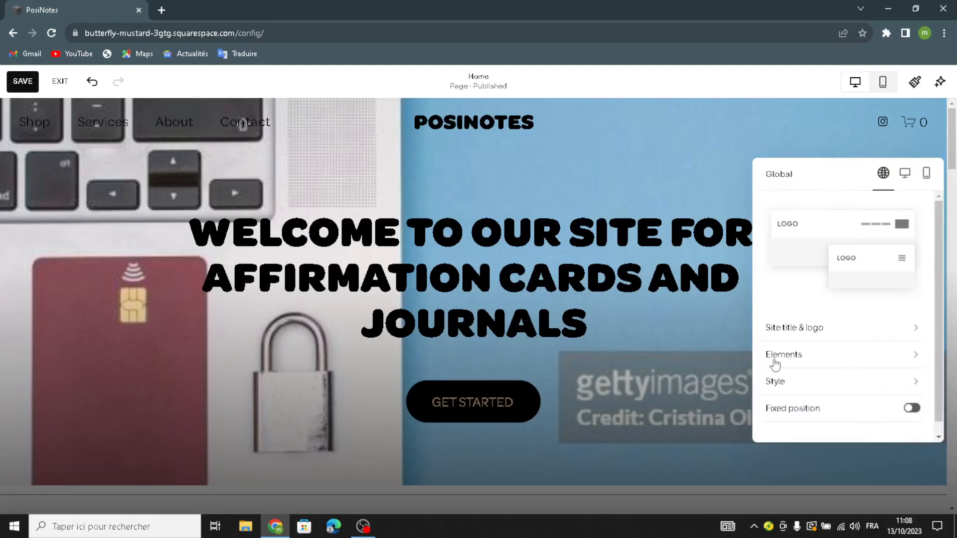
Try the header's Get Started button, turn it off again and review the other header elements
click(784, 355)
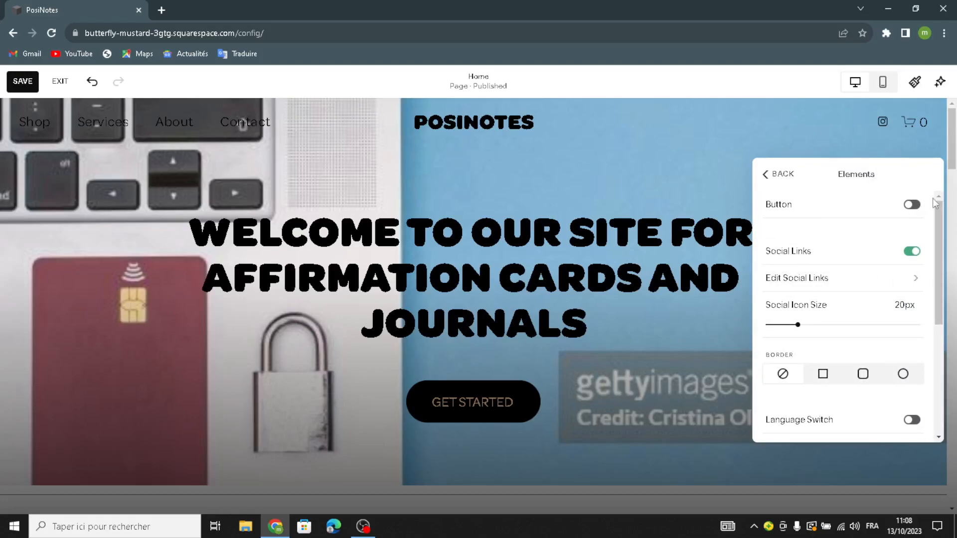
click(911, 205)
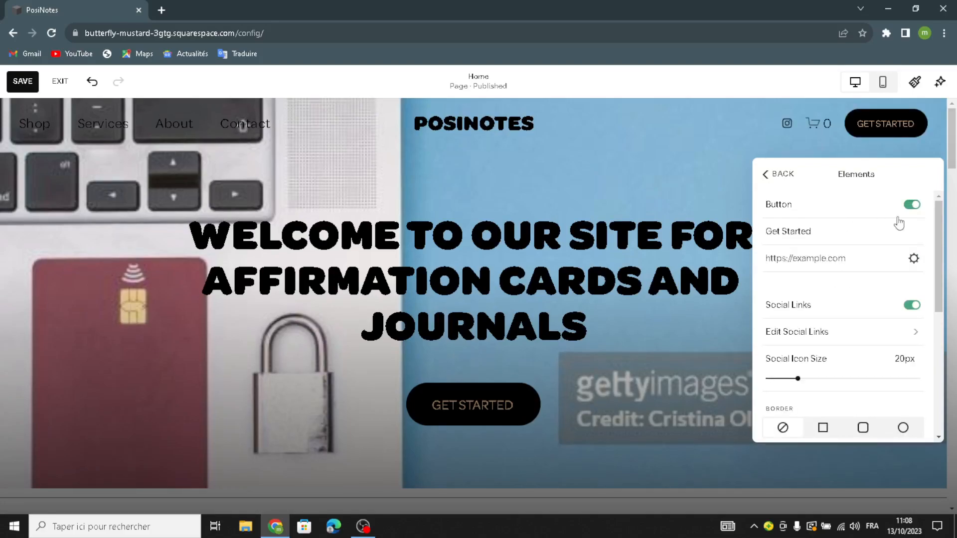
click(910, 204)
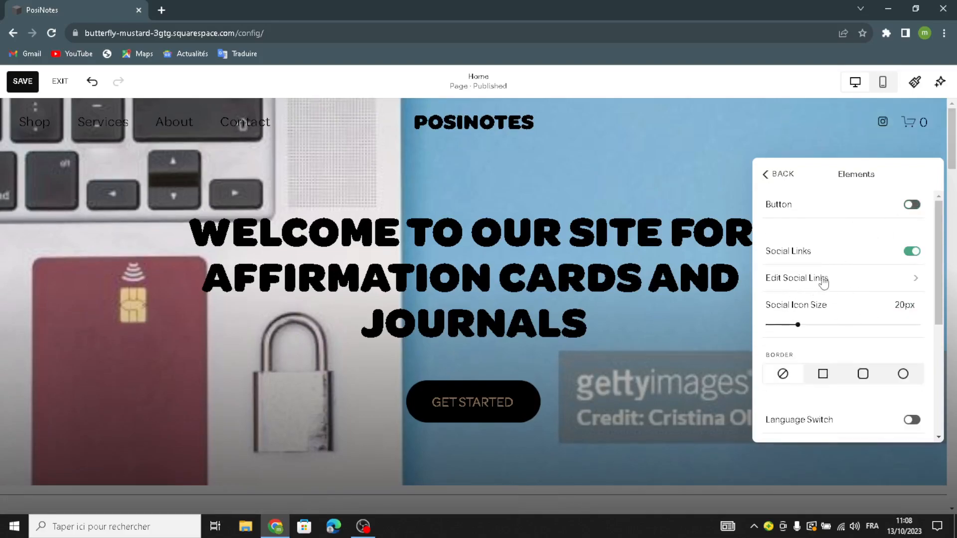
scroll(815, 339, down, 4)
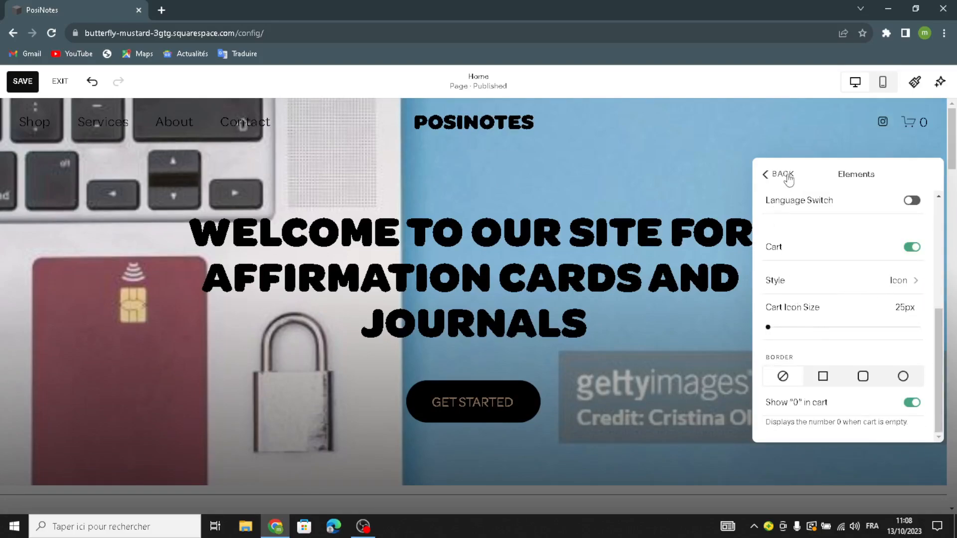
click(762, 174)
click(693, 209)
Raise the wave intensity of the scrolling SALE 25% OFF banner by one notch and set its text size to S
scroll(616, 287, down, 5)
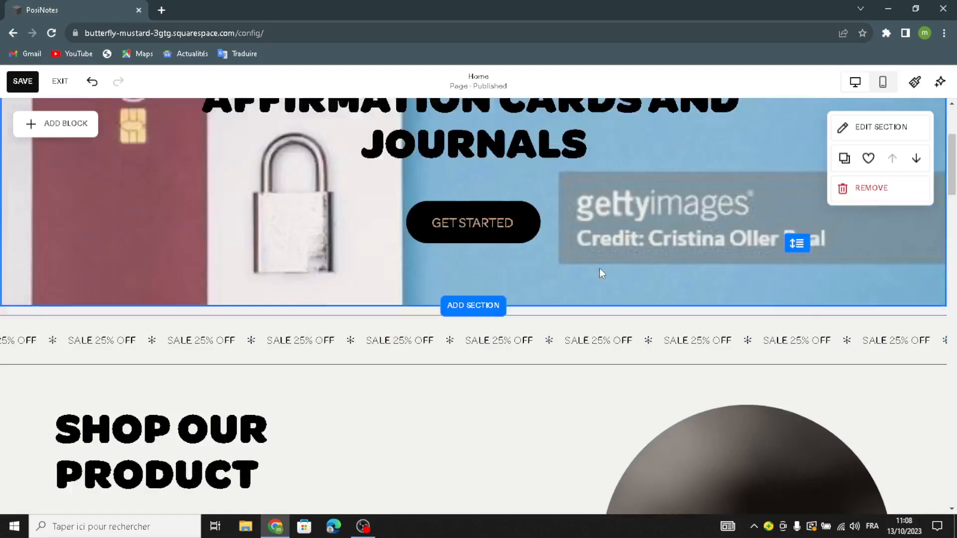
click(23, 252)
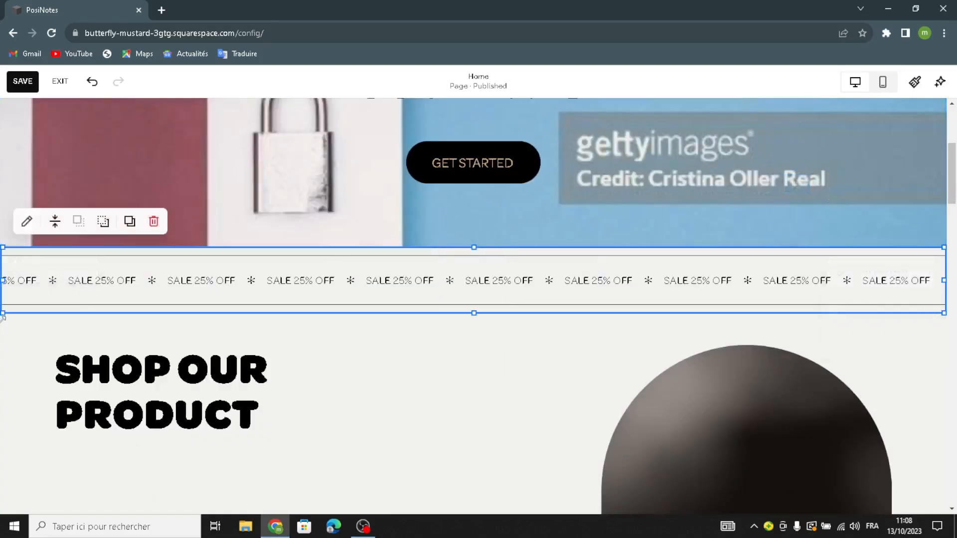
click(27, 220)
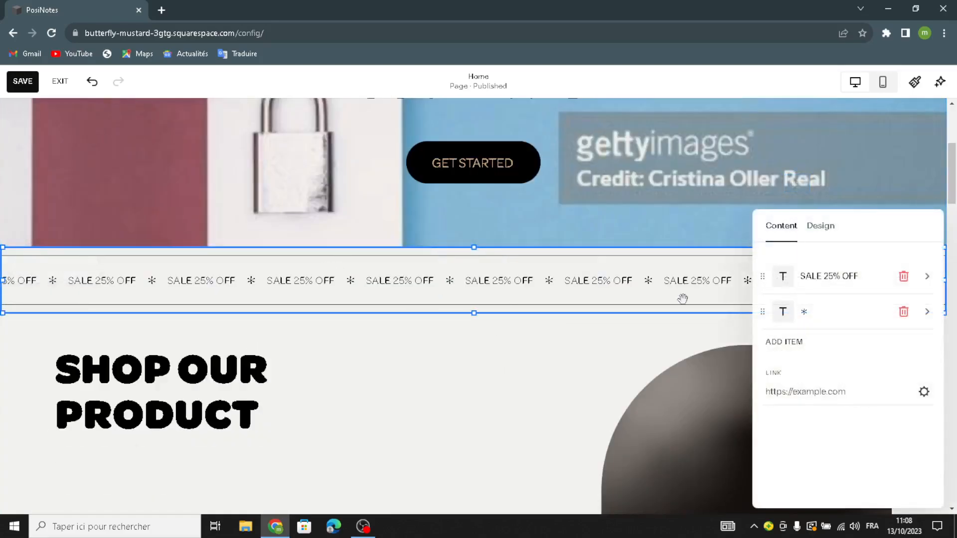
click(820, 225)
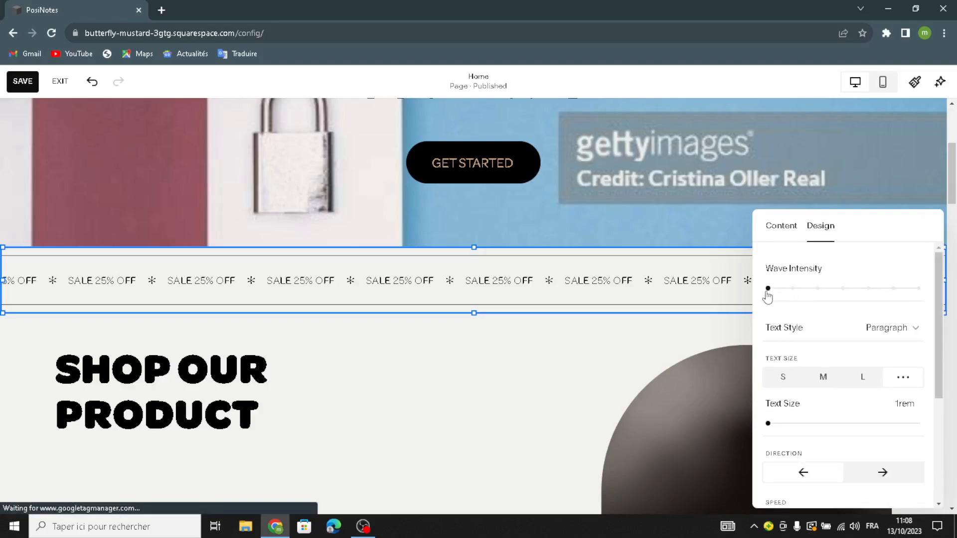
drag(784, 289, 791, 289)
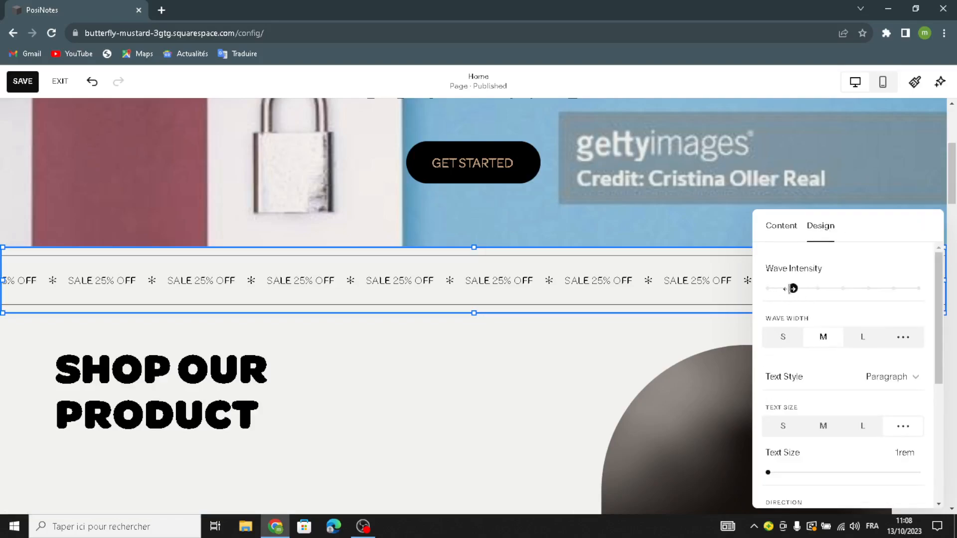
click(771, 434)
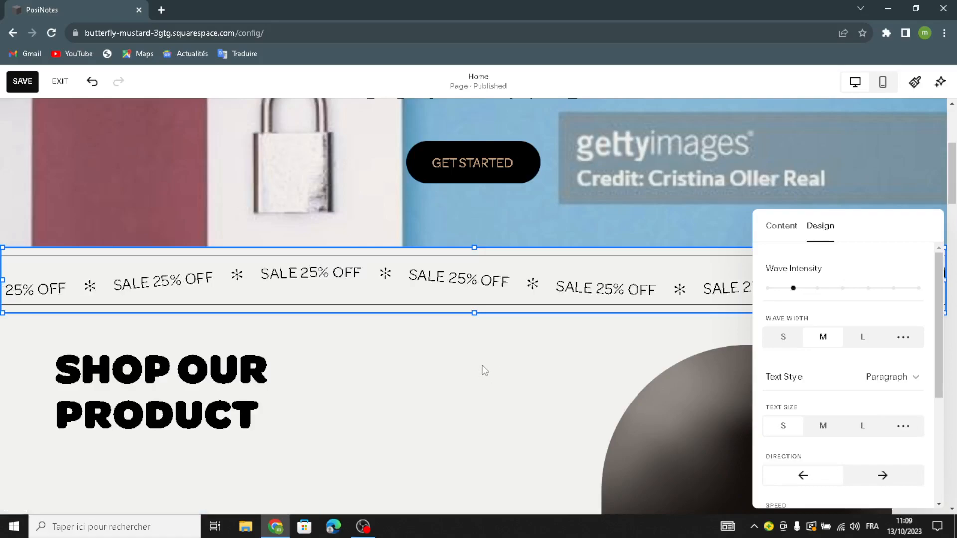
Remove the existing image of the dark red box from the Shop Our Product section
scroll(519, 357, down, 6)
click(648, 243)
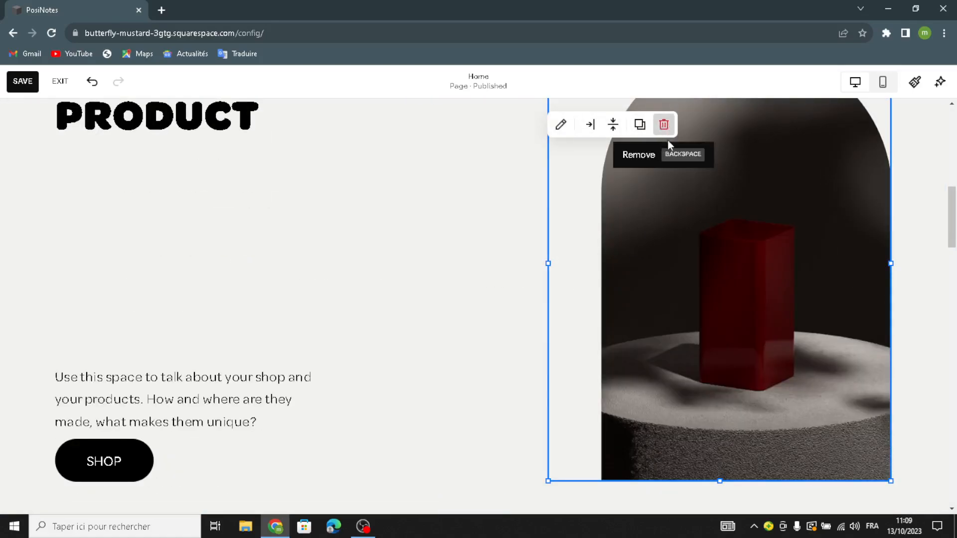
click(663, 126)
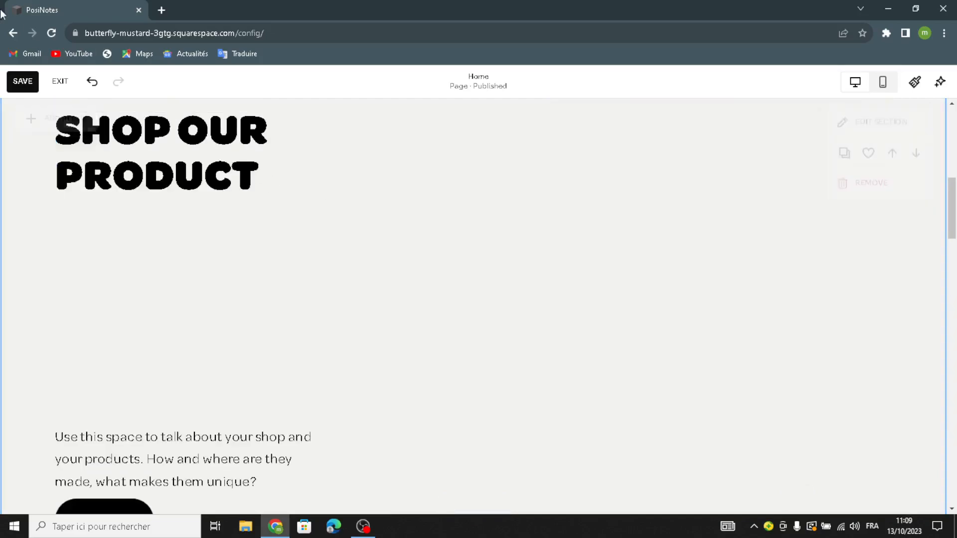
Add an image block beside the Shop Our Product heading and enlarge it to span the height and outer edge of the content area
click(56, 123)
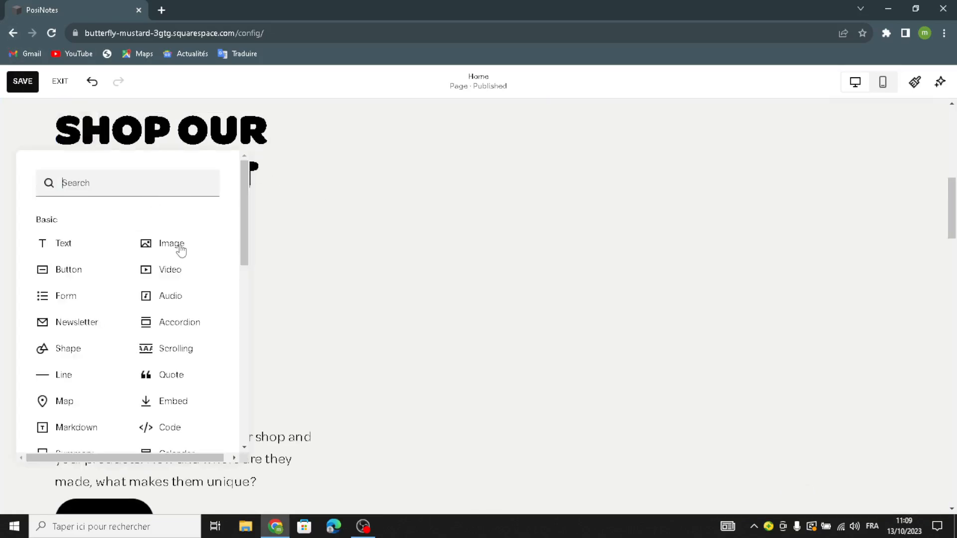
click(175, 247)
drag(191, 204, 433, 76)
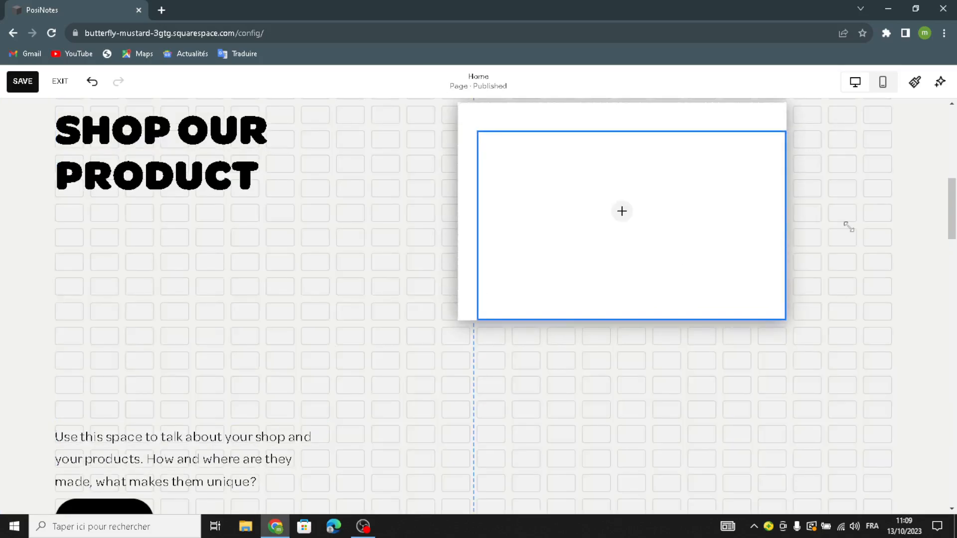
scroll(812, 226, up, 1)
drag(797, 192, 877, 165)
scroll(463, 254, down, 3)
drag(477, 258, 374, 518)
Search the premium images for "affirmation cards and journals" to fill the new image block
click(641, 269)
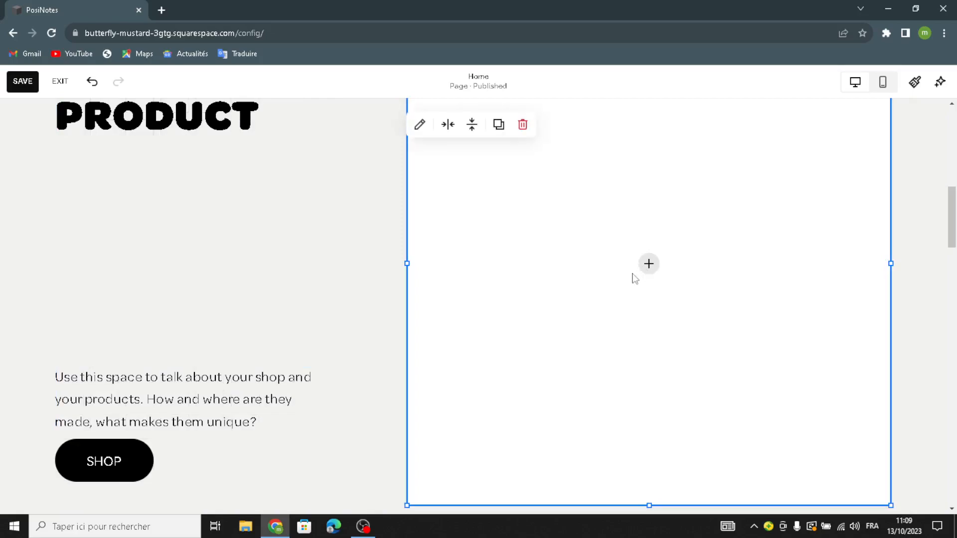
click(603, 288)
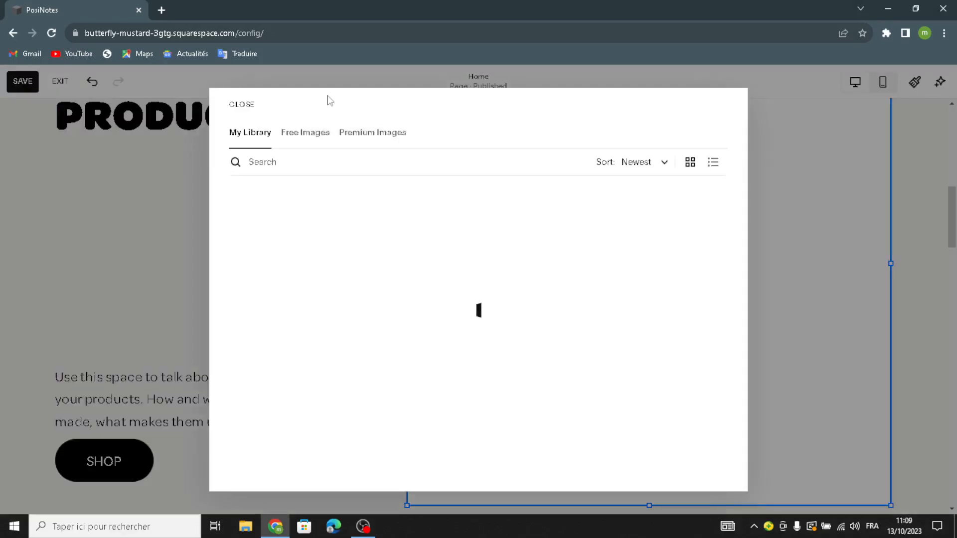
click(360, 138)
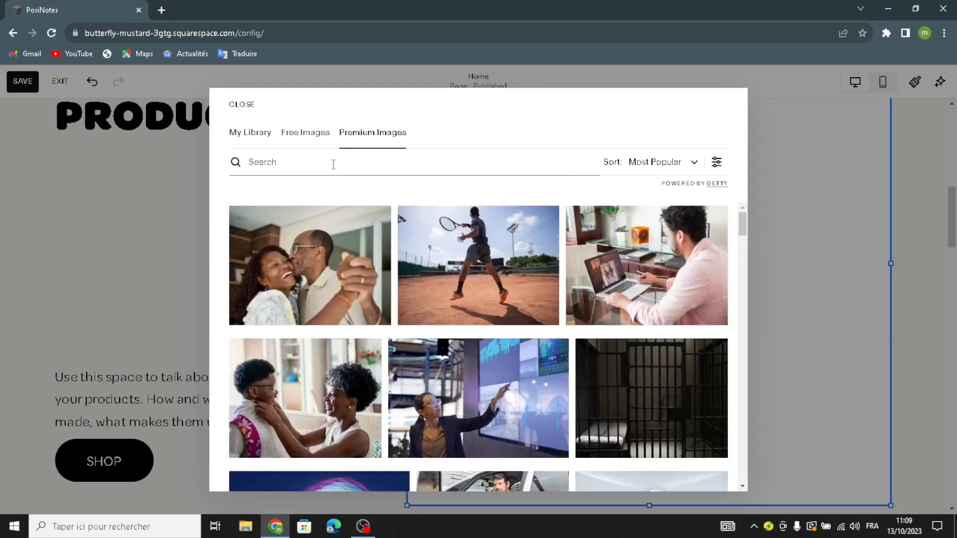
text(affirmation cards and journals)
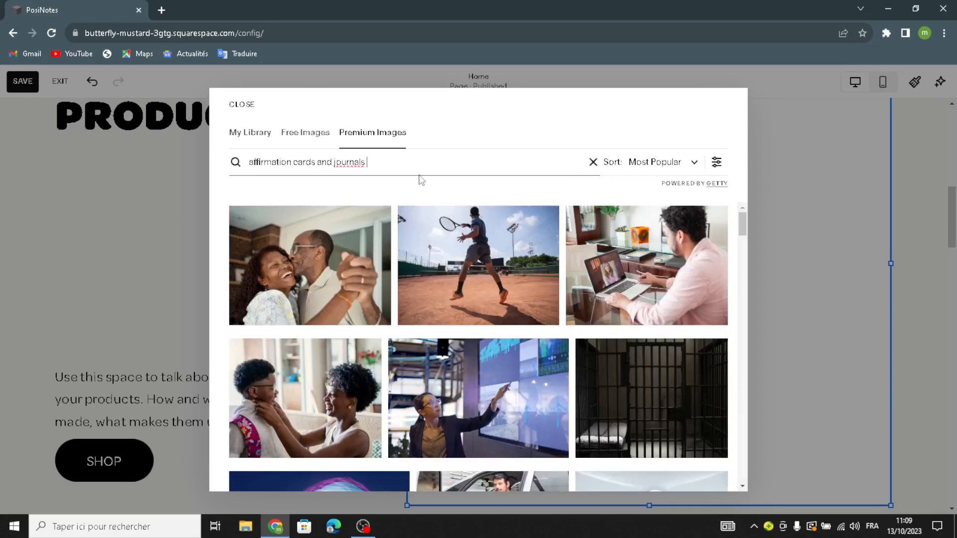
key(Return)
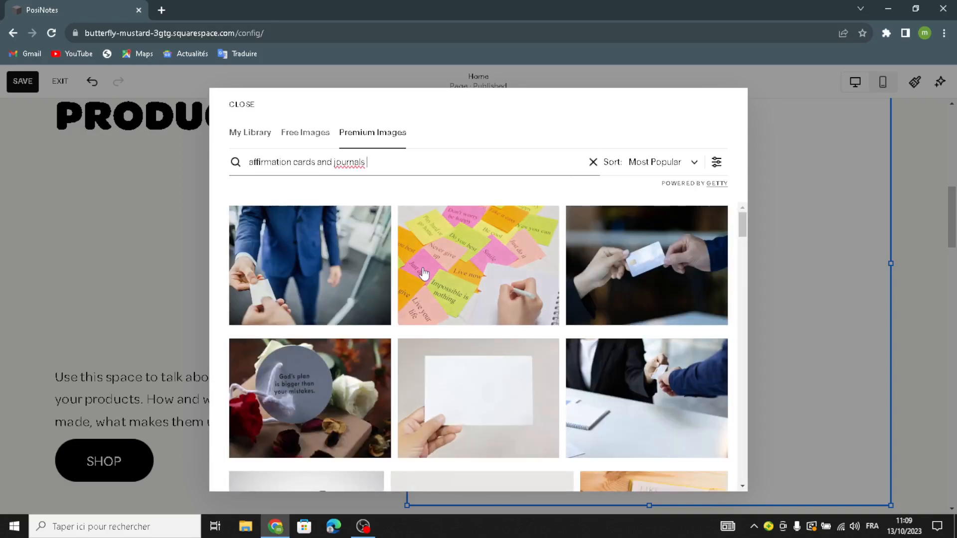
Preview the premium image of two suited people exchanging a card over a desk in the new image block
scroll(427, 276, down, 1)
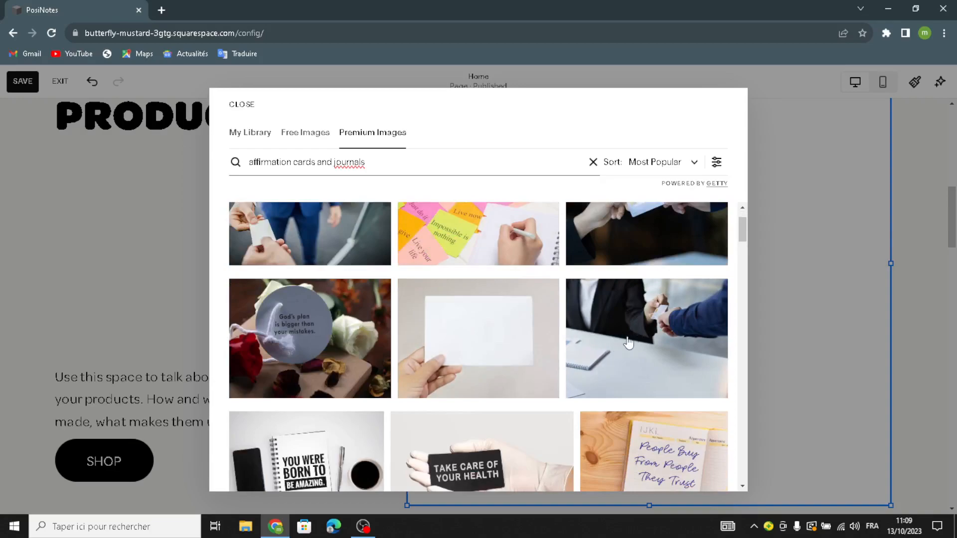
click(641, 329)
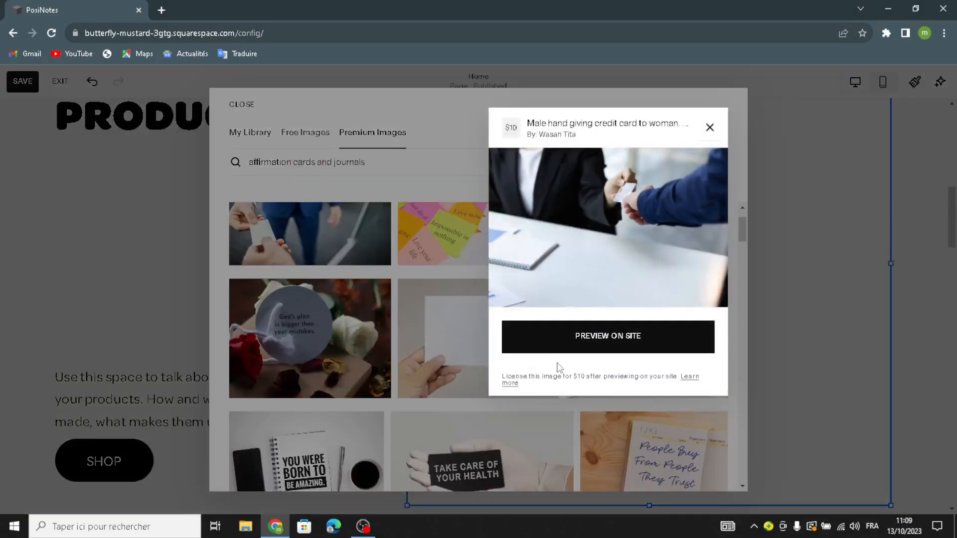
click(560, 335)
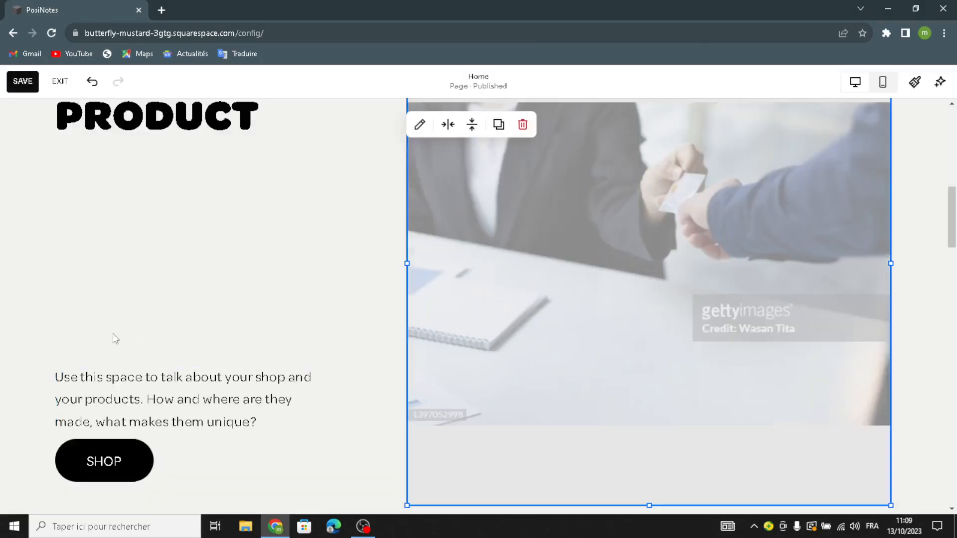
Move the shop description text up beneath the Shop Our Product heading and place the Shop button directly under it
drag(146, 368, 165, 254)
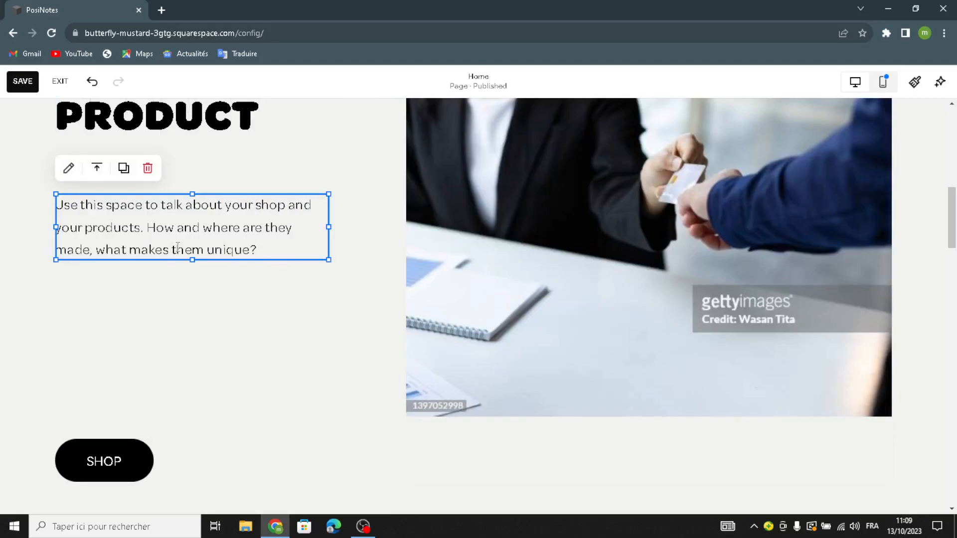
drag(113, 443, 124, 279)
Change the shop description paragraph's text style to Heading 4
click(229, 215)
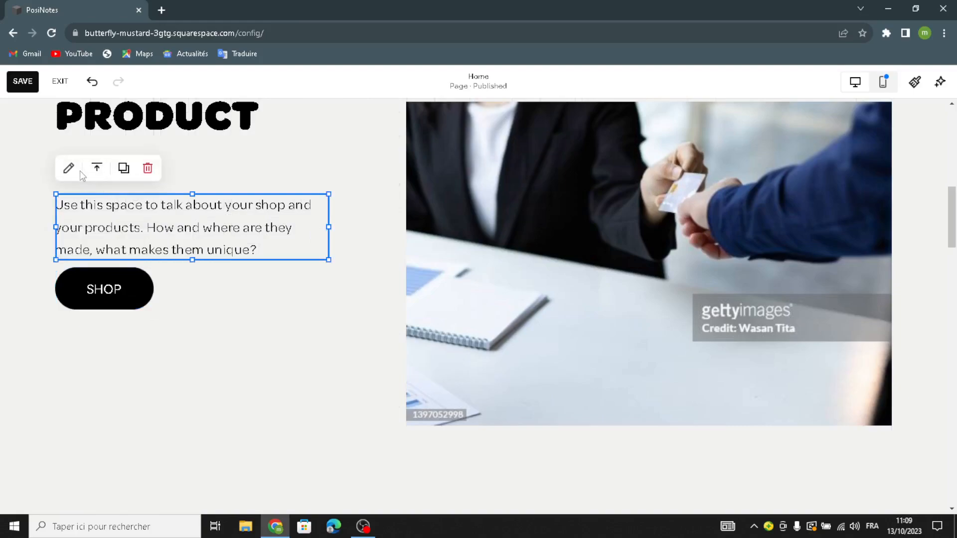
click(68, 168)
click(118, 169)
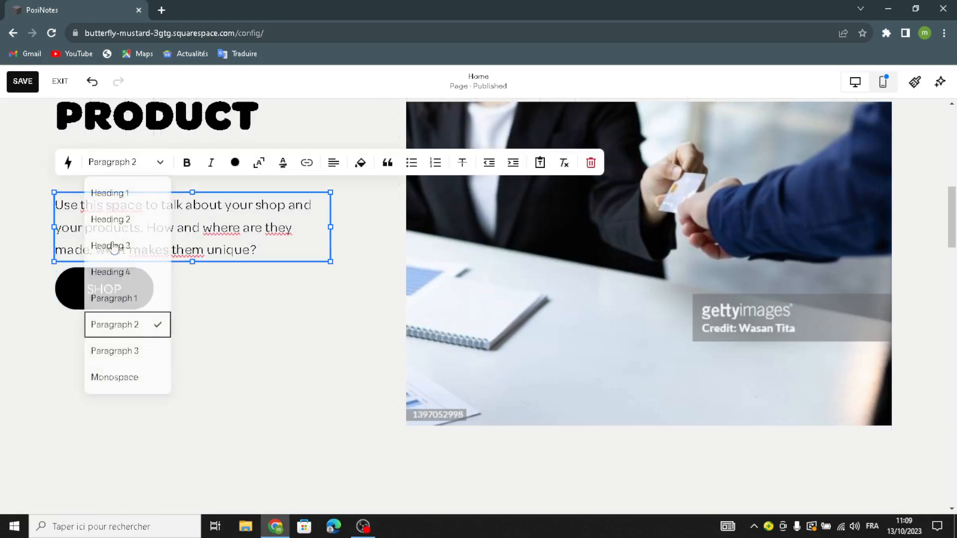
click(127, 272)
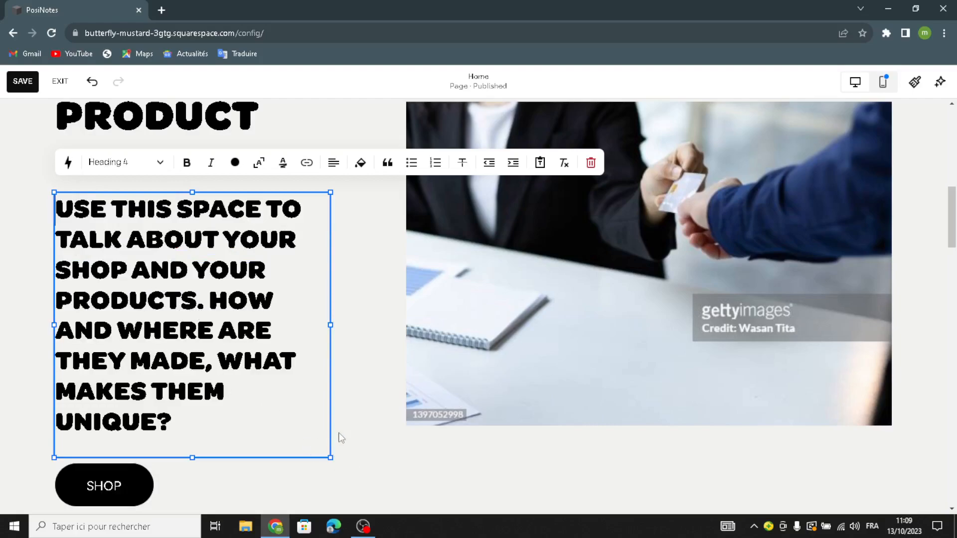
click(376, 363)
Shift the shop description up one grid row and place the Shop button just below it
mouse_move(196, 248)
mouse_down()
mouse_move(195, 165)
mouse_move(193, 263)
mouse_up()
drag(181, 311, 181, 319)
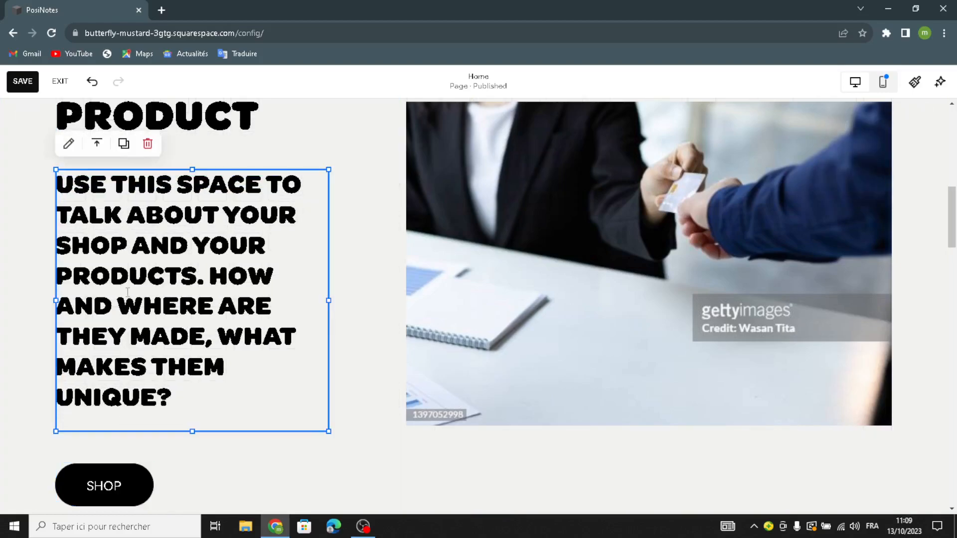
drag(152, 471, 351, 448)
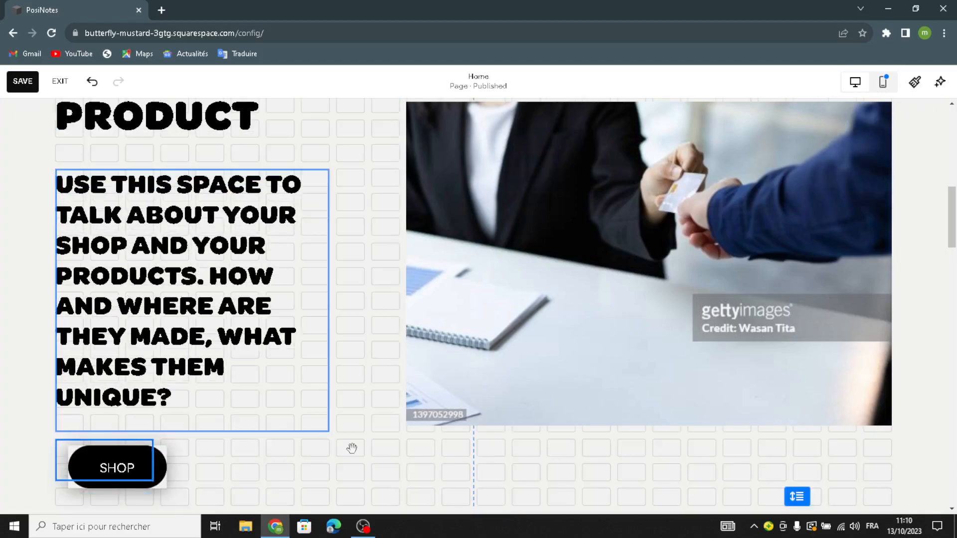
Give the Shop Our Product section the art background of overlapping angled tan tiles
scroll(604, 348, up, 4)
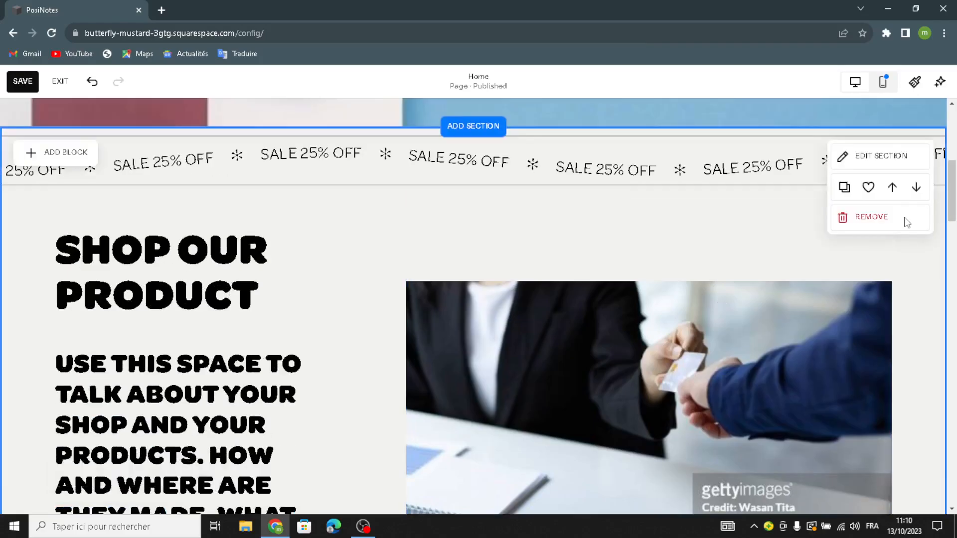
click(903, 160)
click(827, 219)
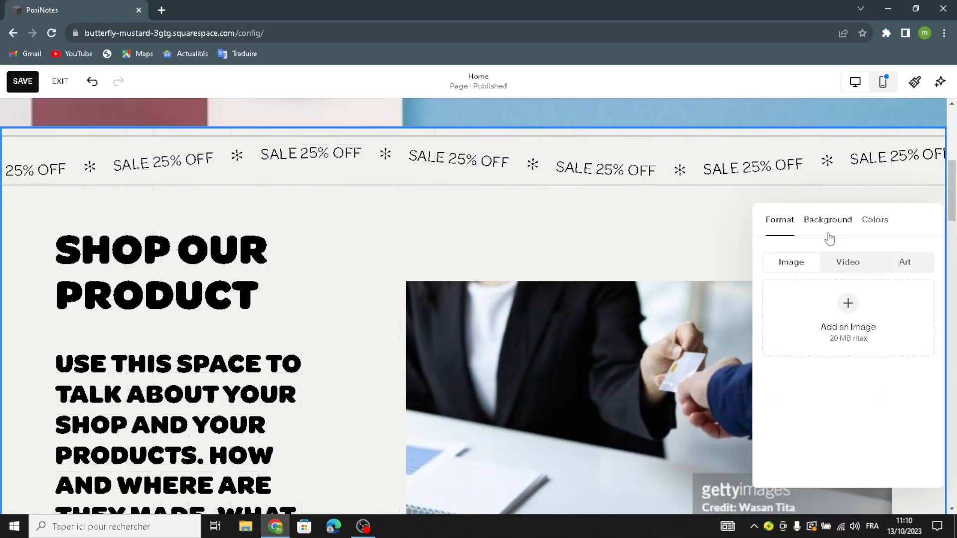
click(905, 261)
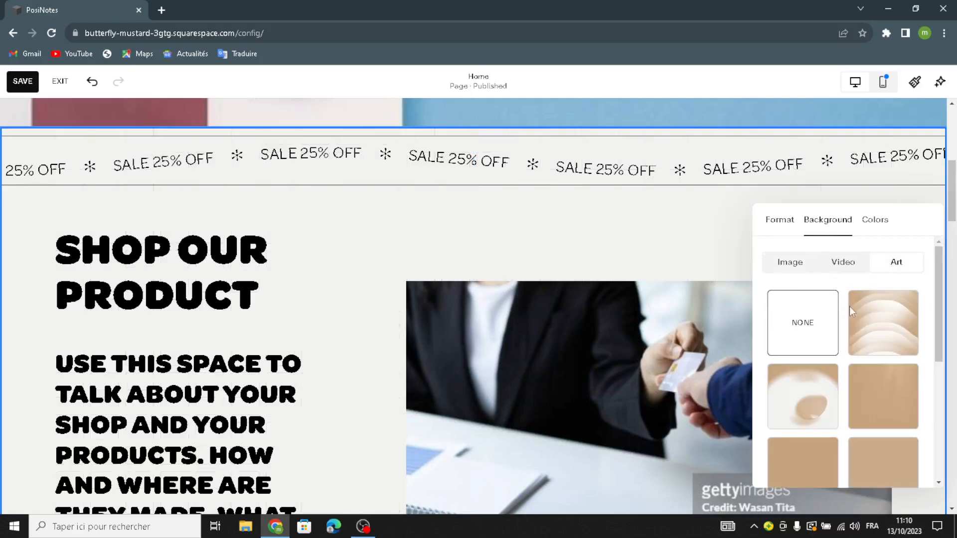
scroll(847, 349, down, 5)
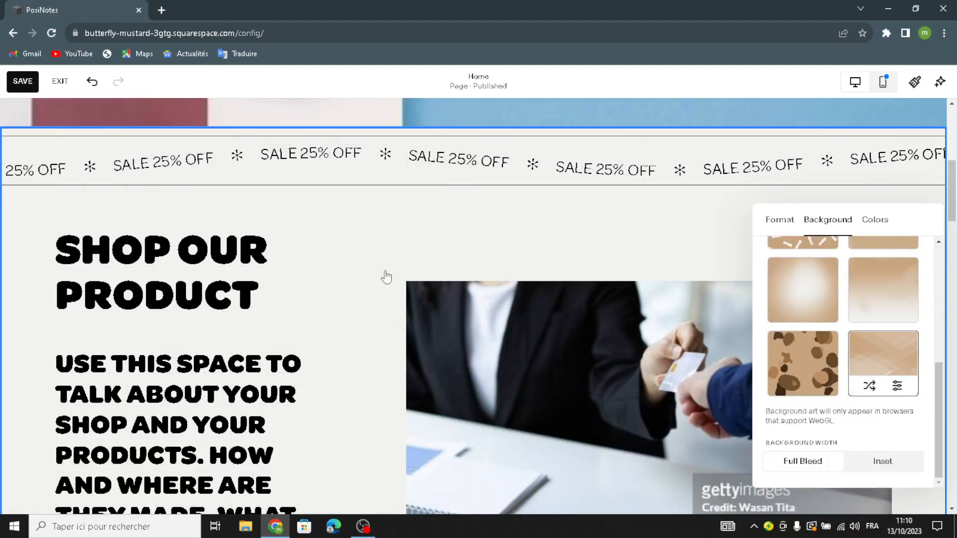
Give the Services section the same angled tan tile art background
scroll(386, 276, down, 7)
scroll(501, 294, down, 5)
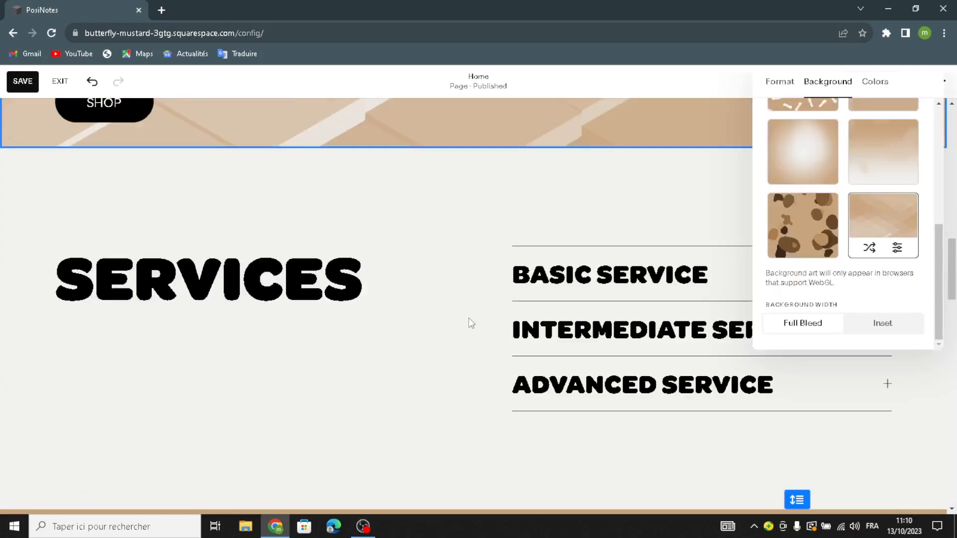
click(427, 303)
click(890, 130)
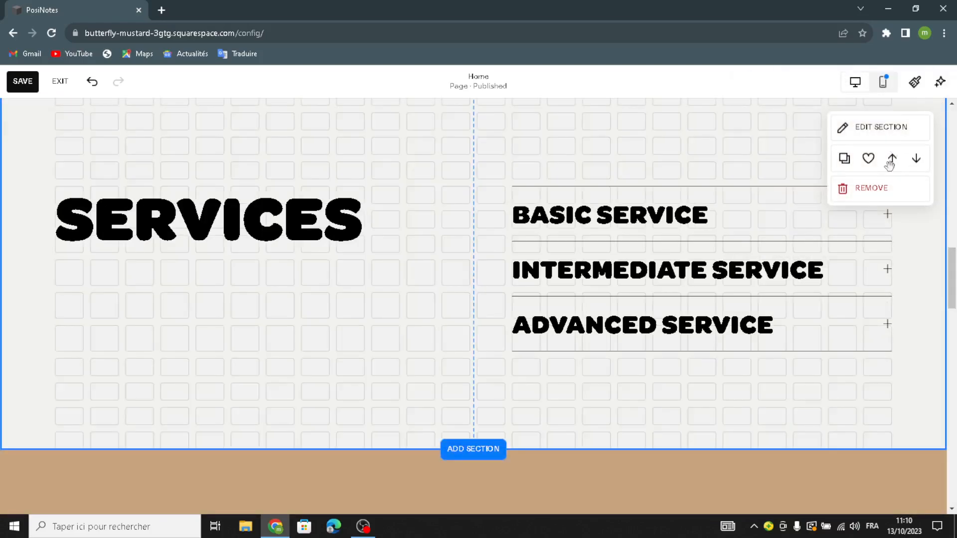
click(828, 162)
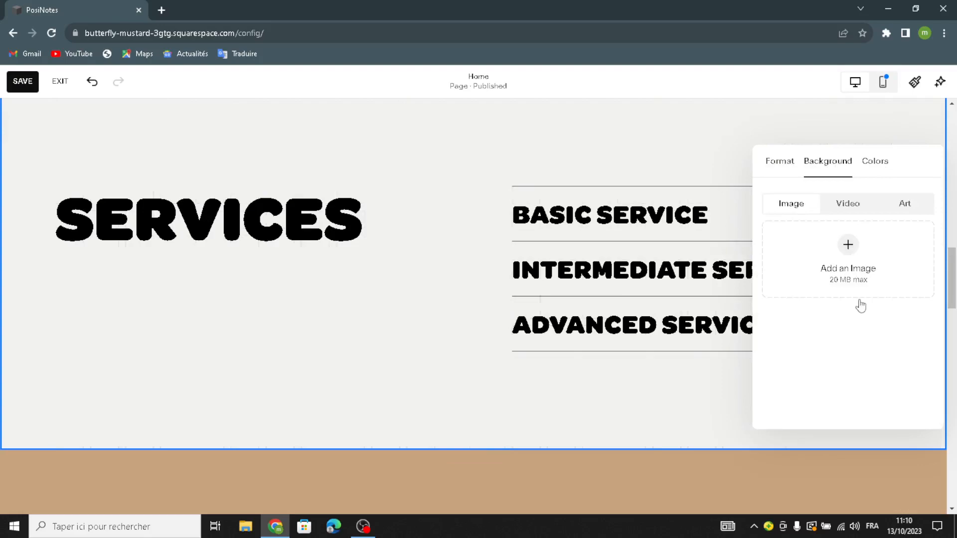
click(905, 204)
scroll(885, 309, down, 3)
click(884, 319)
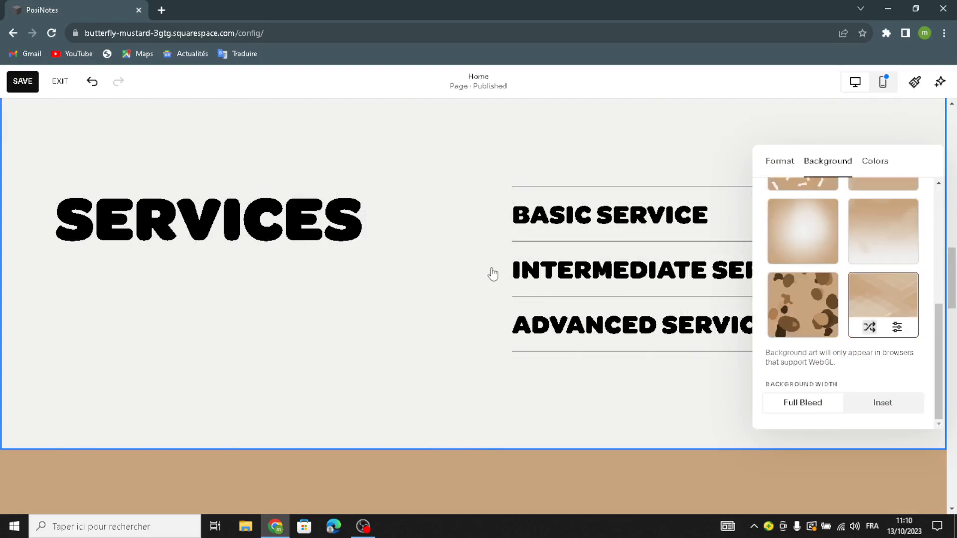
scroll(477, 276, down, 4)
scroll(476, 281, down, 15)
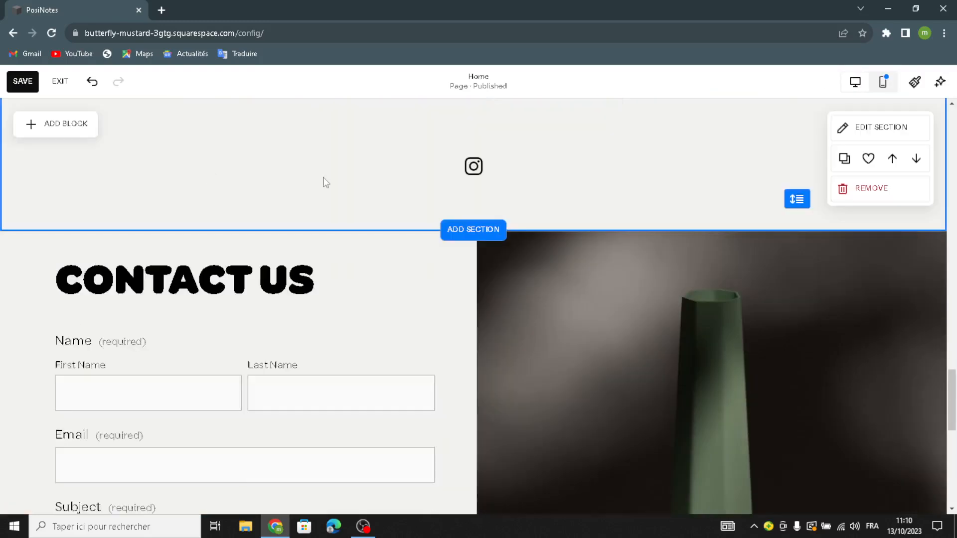
scroll(607, 193, up, 5)
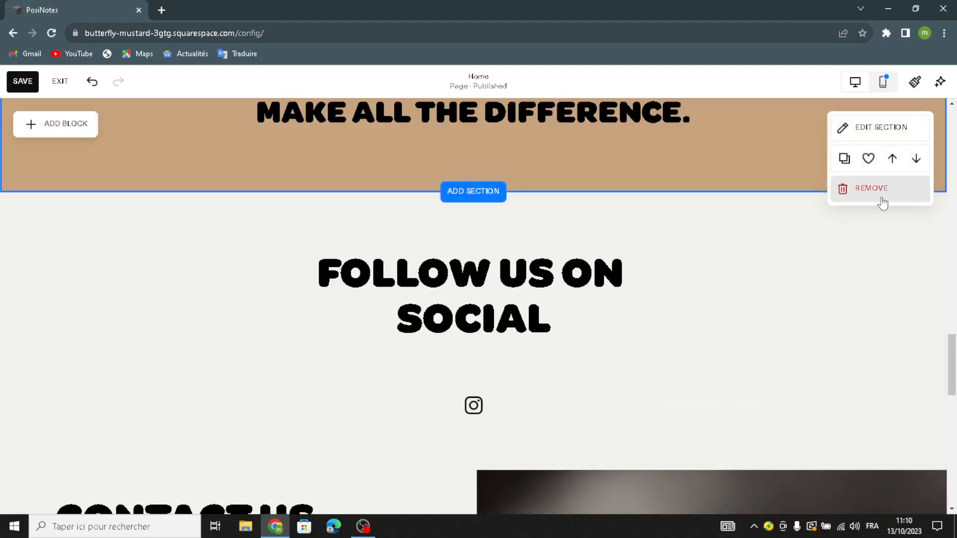
click(870, 188)
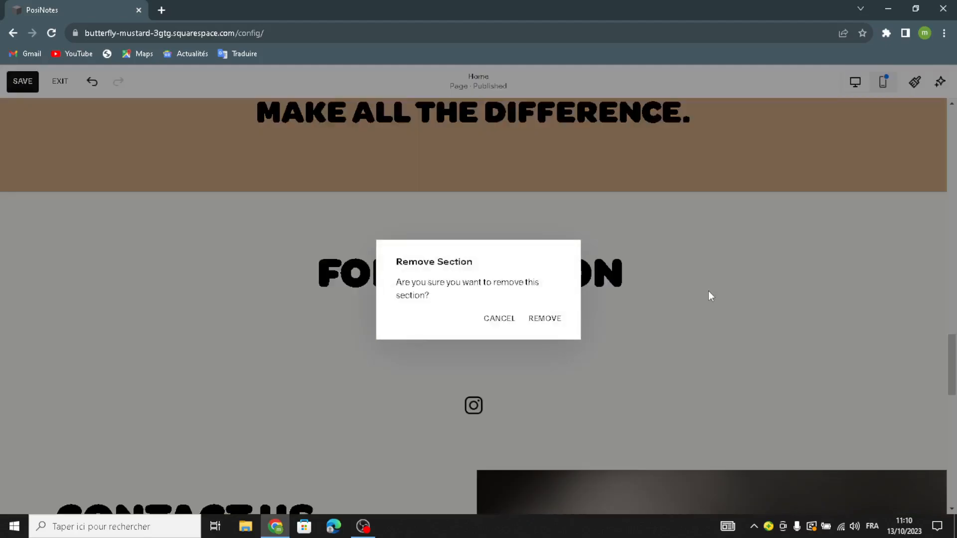
click(496, 321)
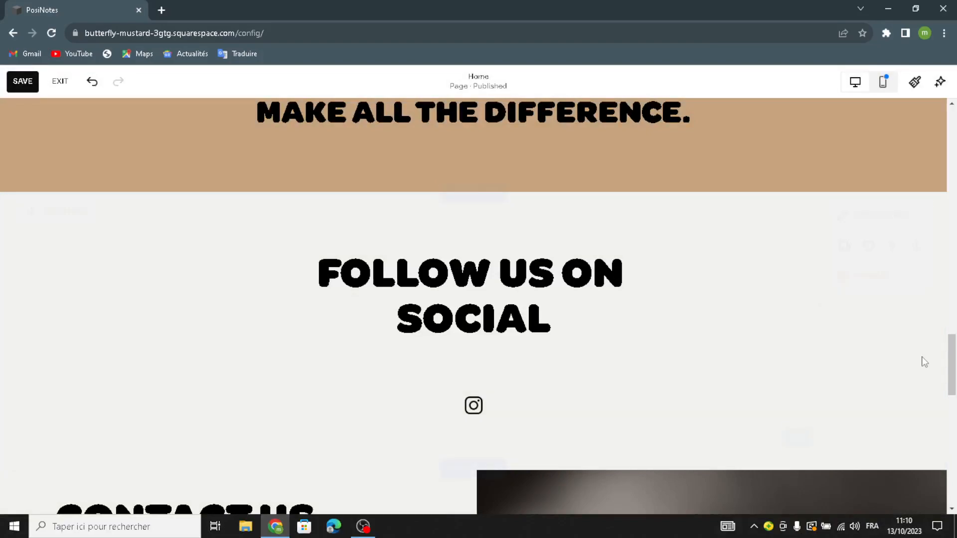
Give the Follow Us On Social section the angled tan tile art background
click(896, 222)
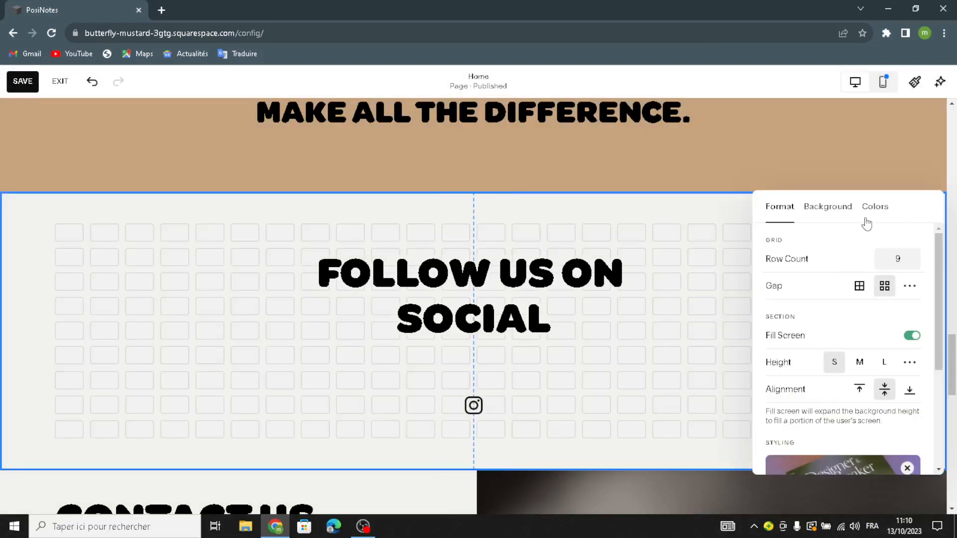
click(830, 207)
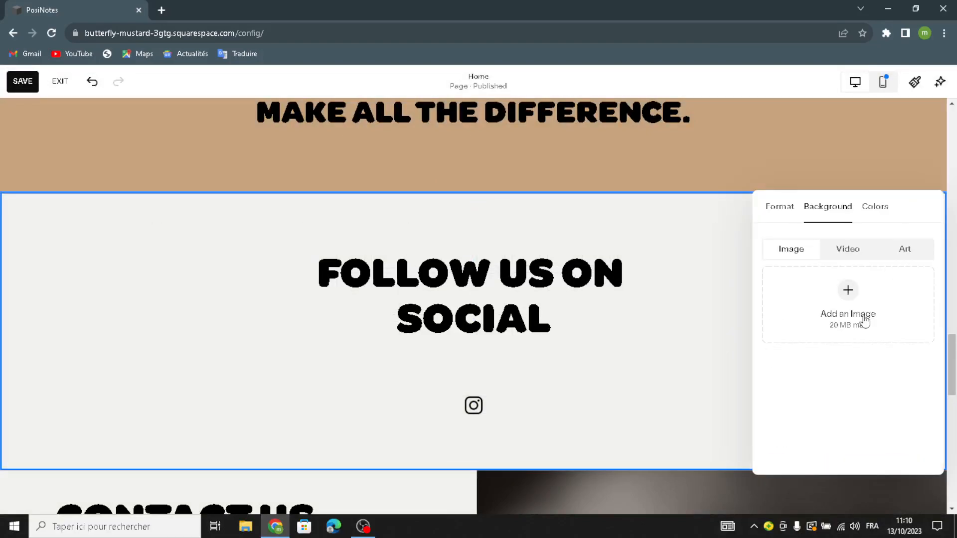
click(905, 249)
scroll(867, 339, down, 3)
click(851, 343)
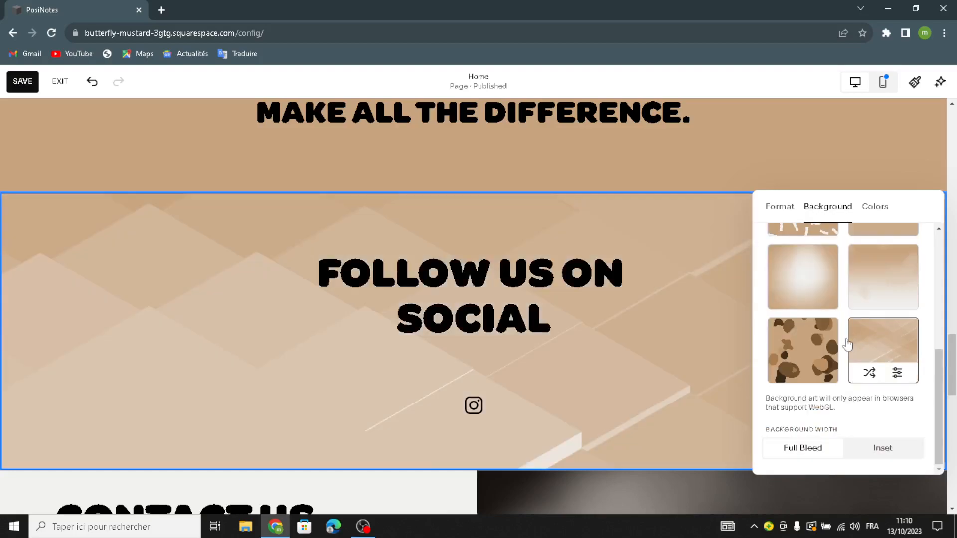
Delete the green vase image beside the form in the Contact Us section
scroll(598, 366, down, 5)
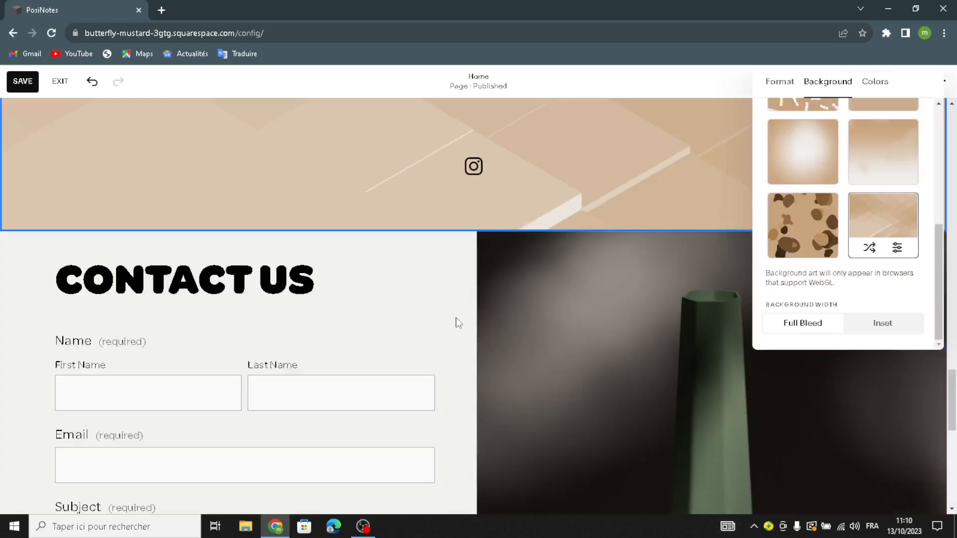
scroll(458, 323, down, 2)
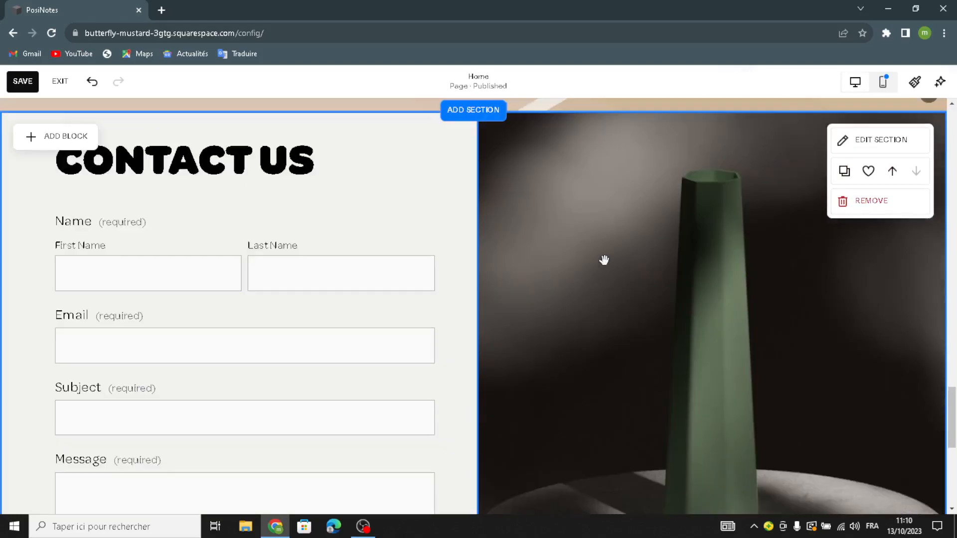
click(535, 123)
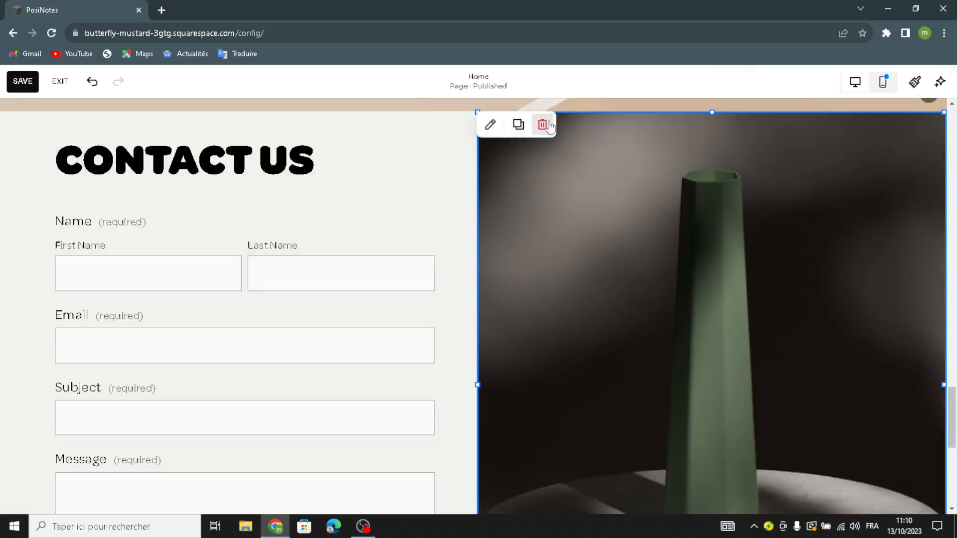
click(543, 125)
Add a Map block to the Contact Us section in the empty area beside the form, flush with the section's upper edge
click(30, 141)
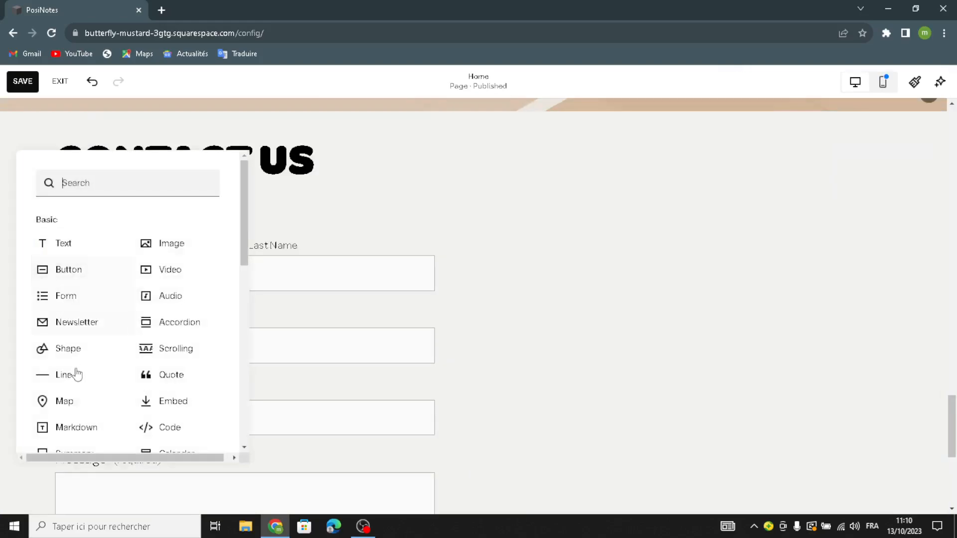
key(Escape)
click(125, 294)
drag(125, 294, 596, 431)
drag(582, 210, 489, 114)
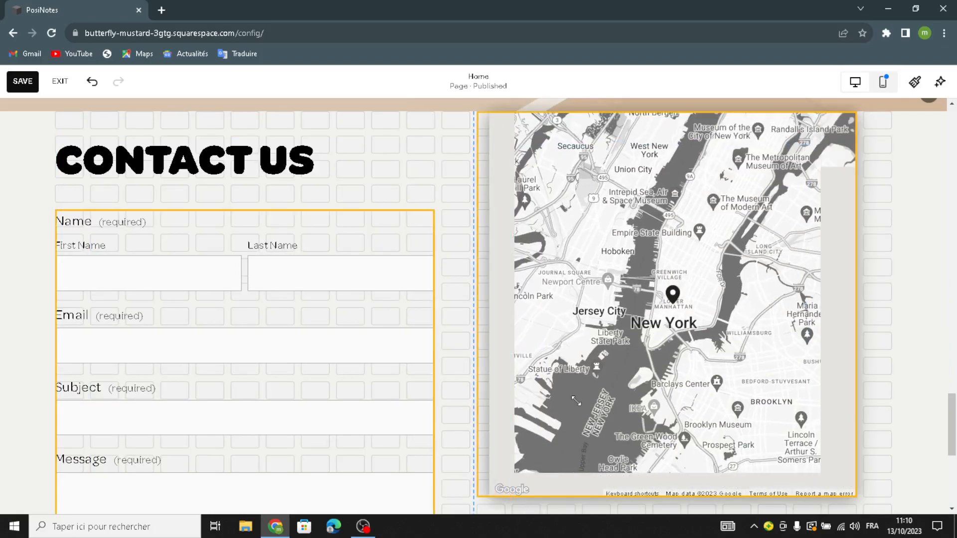
Stretch the map block down to the lower edge of the Contact Us section, past the form's Send button
scroll(577, 403, down, 2)
drag(479, 377, 475, 481)
scroll(531, 241, up, 5)
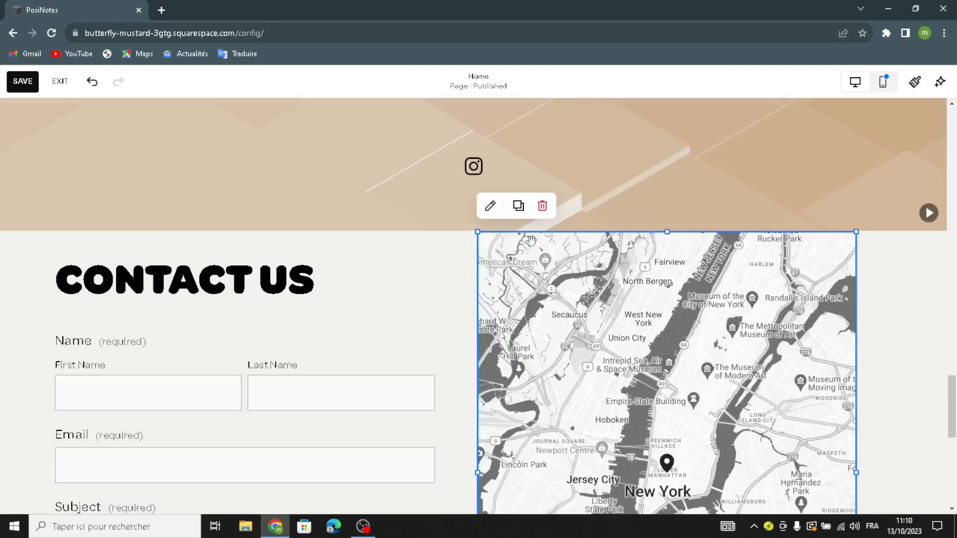
Change the map block's style to Satellite
double_click(518, 409)
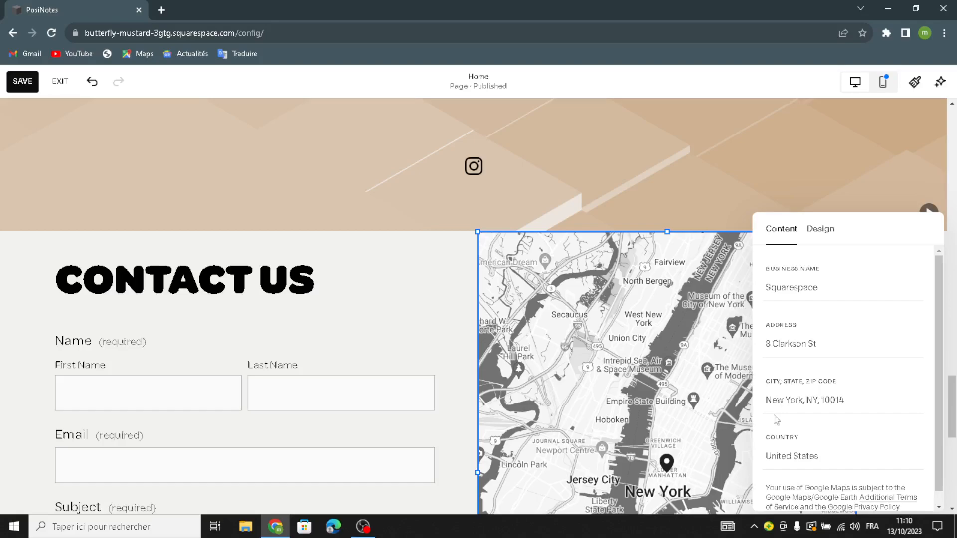
click(827, 228)
click(825, 299)
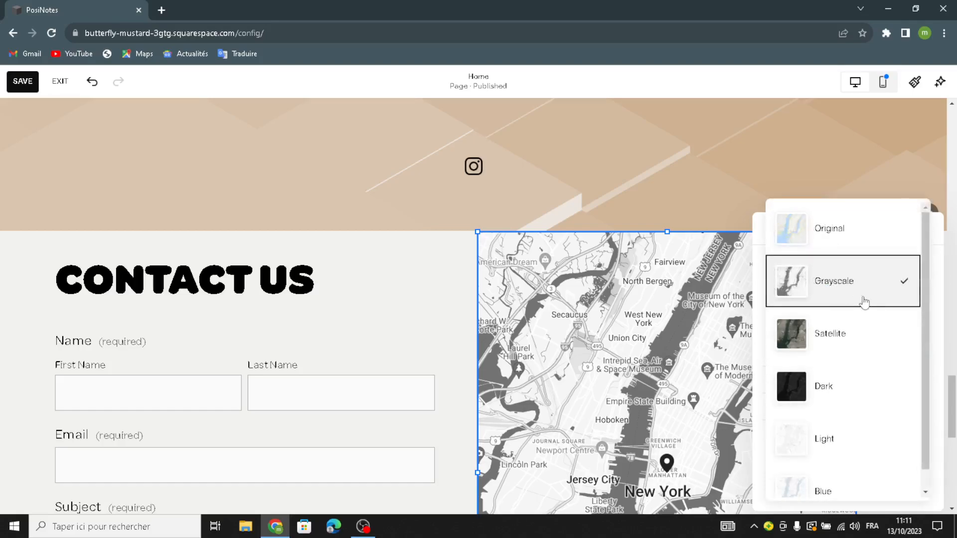
click(822, 334)
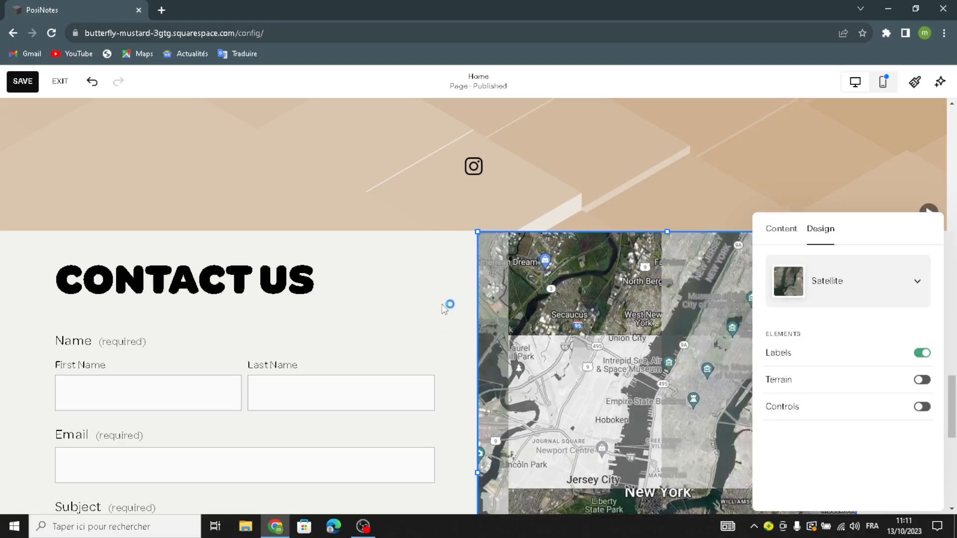
scroll(445, 308, down, 5)
click(553, 421)
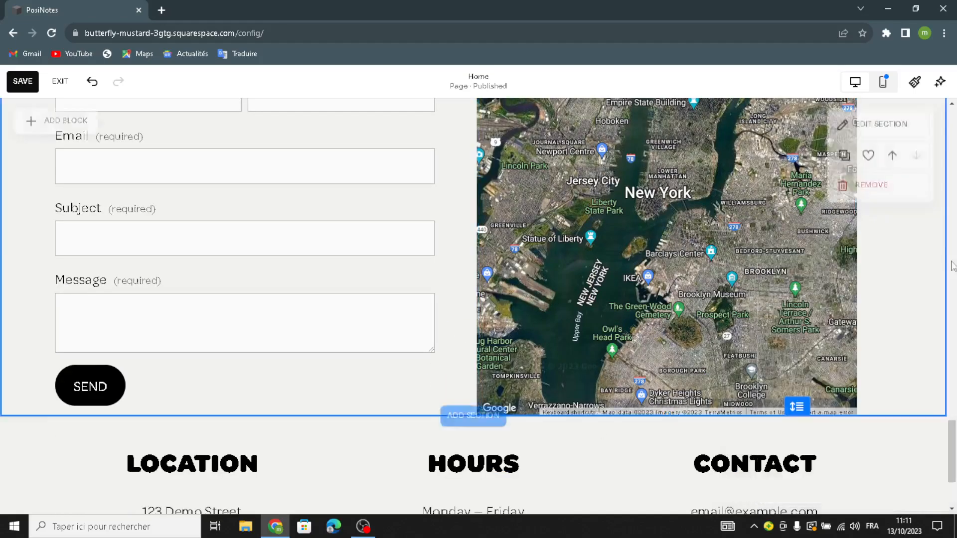
Give the Contact Us section the art background of overlapping angled tan tiles
click(880, 130)
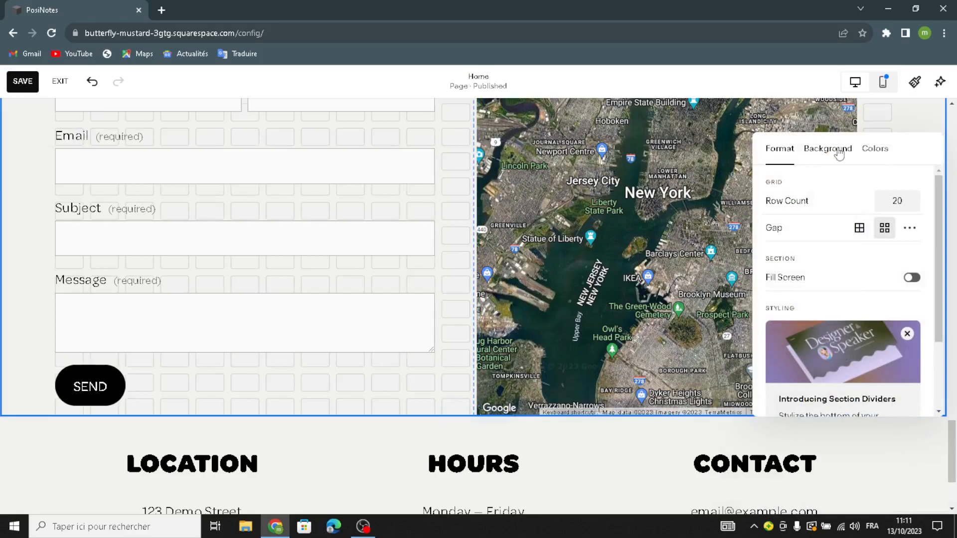
click(837, 150)
click(906, 201)
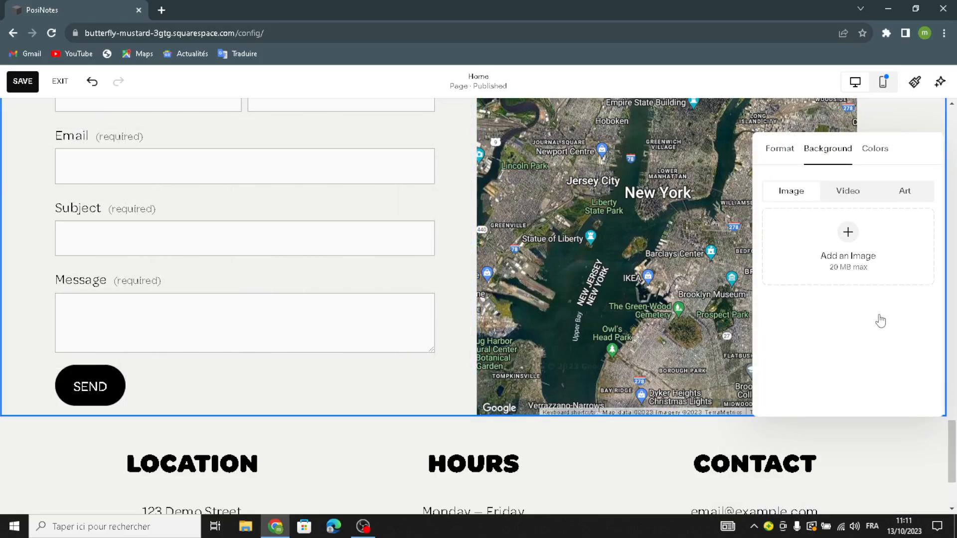
scroll(878, 327, down, 5)
click(877, 311)
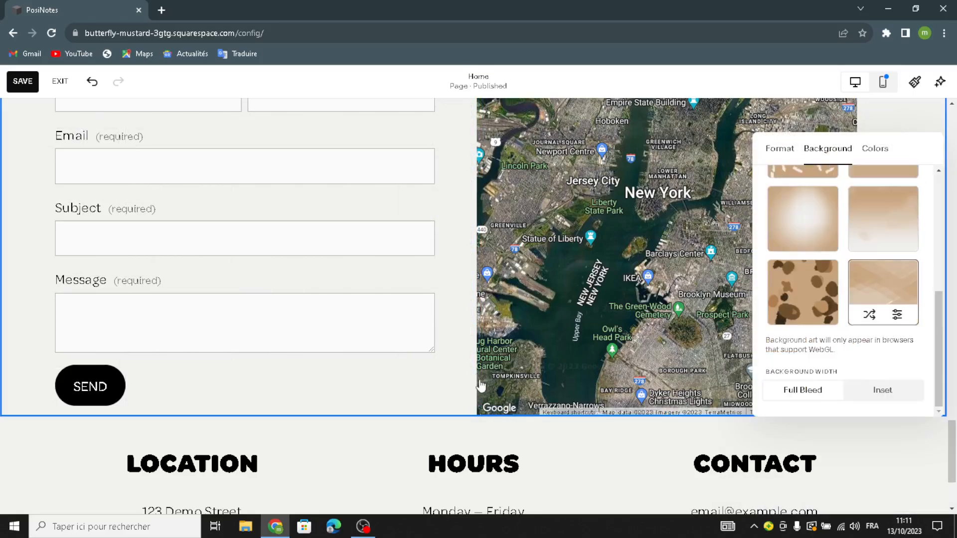
Give the site footer section with Location, Hours and Contact the same angled tan tile art background
scroll(479, 381, down, 3)
scroll(468, 376, up, 10)
scroll(467, 379, down, 10)
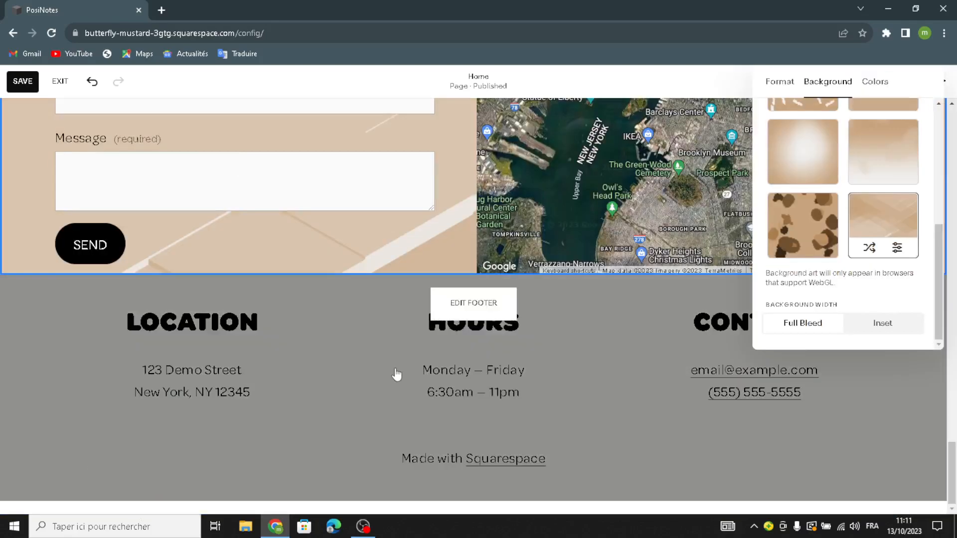
click(474, 303)
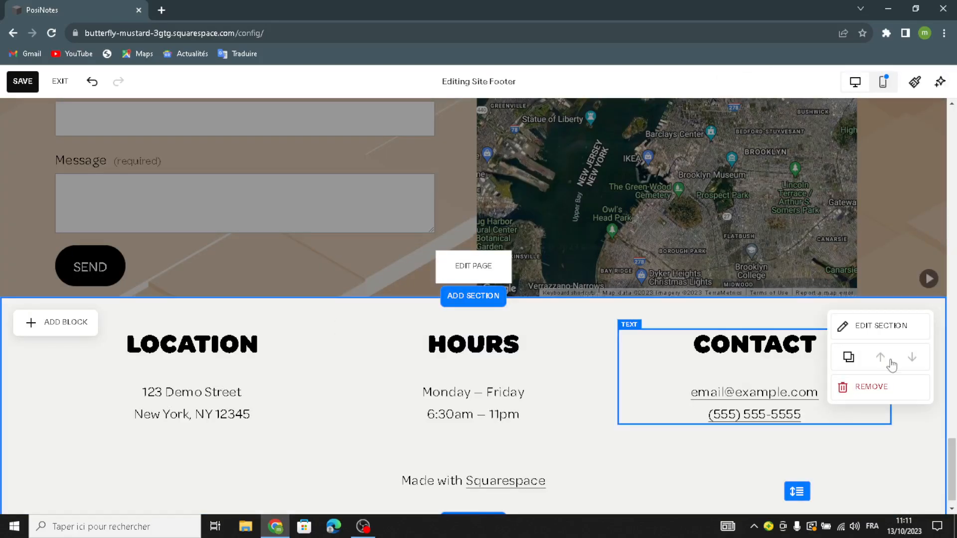
click(908, 329)
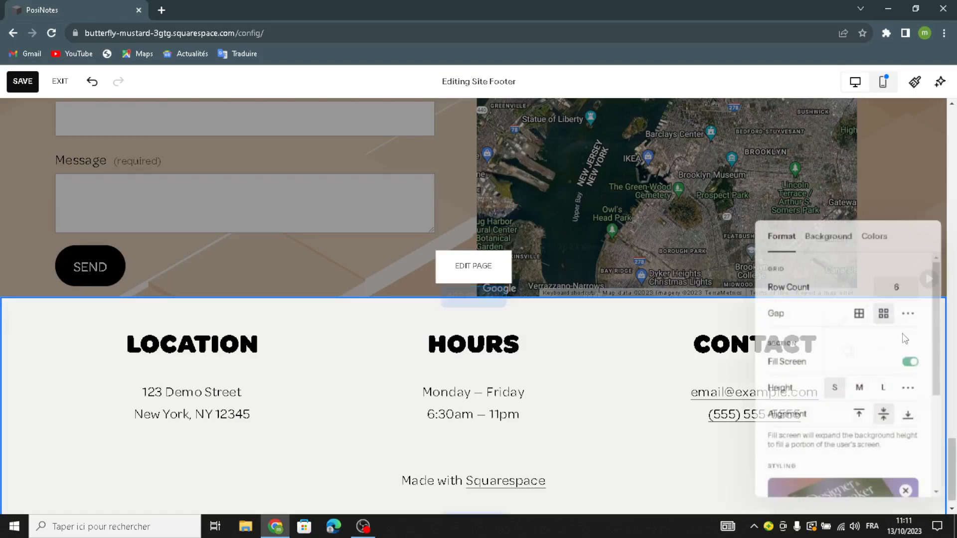
click(848, 240)
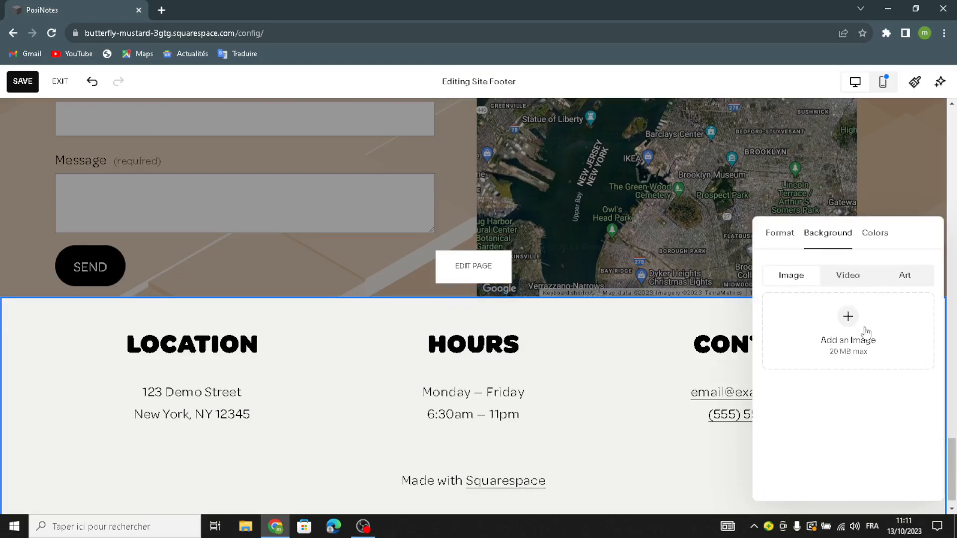
click(904, 275)
scroll(818, 406, down, 3)
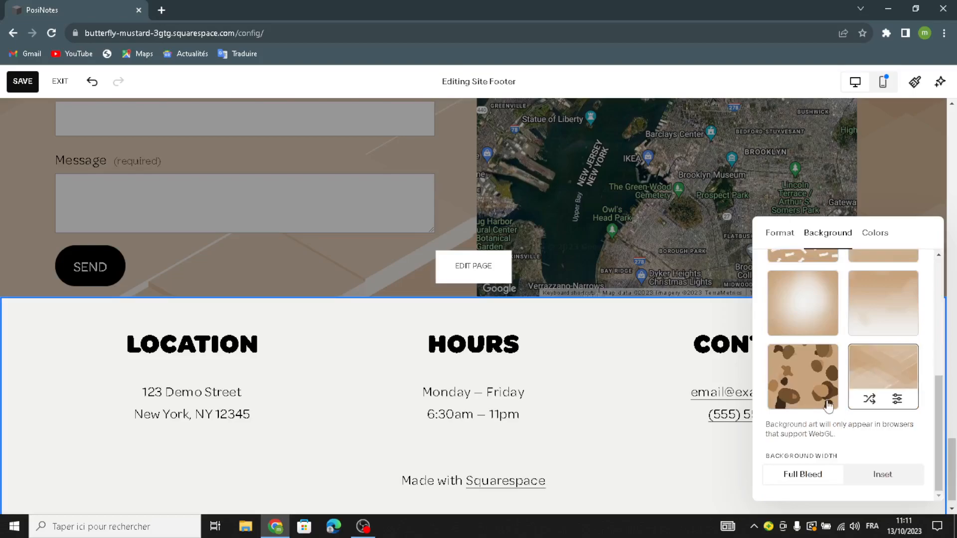
click(877, 374)
click(16, 370)
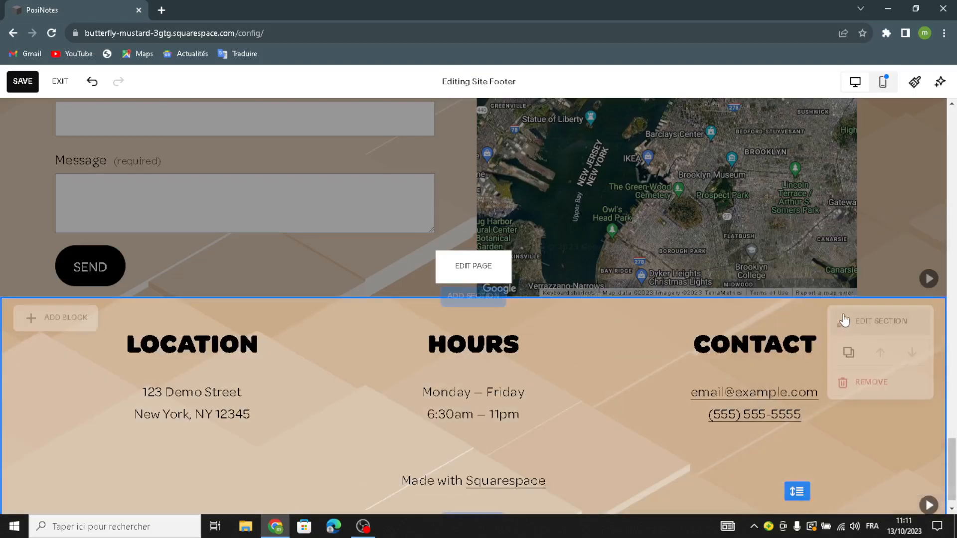
Return from footer editing to the page and review the homepage's sections and their matching backgrounds
scroll(413, 289, up, 7)
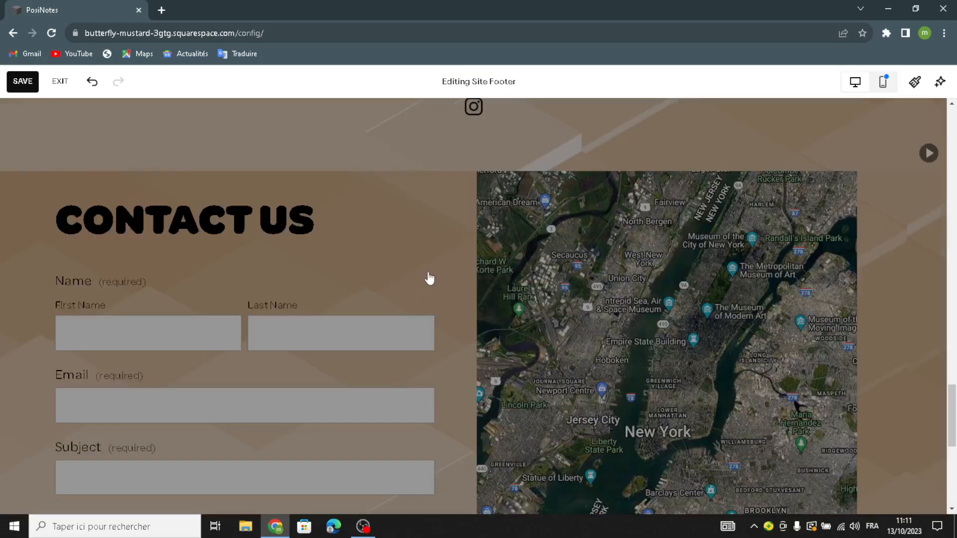
click(429, 278)
scroll(424, 299, down, 14)
scroll(419, 293, up, 20)
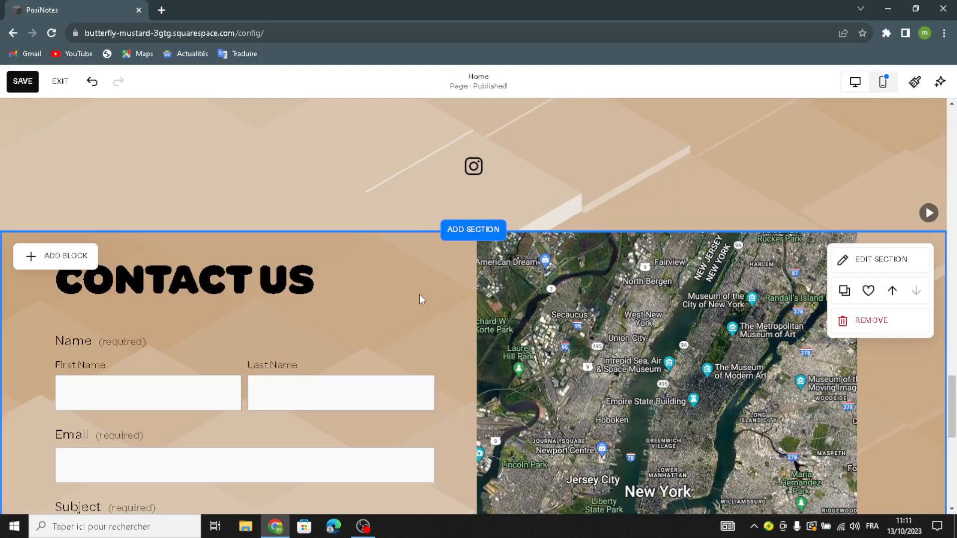
scroll(416, 295, up, 10)
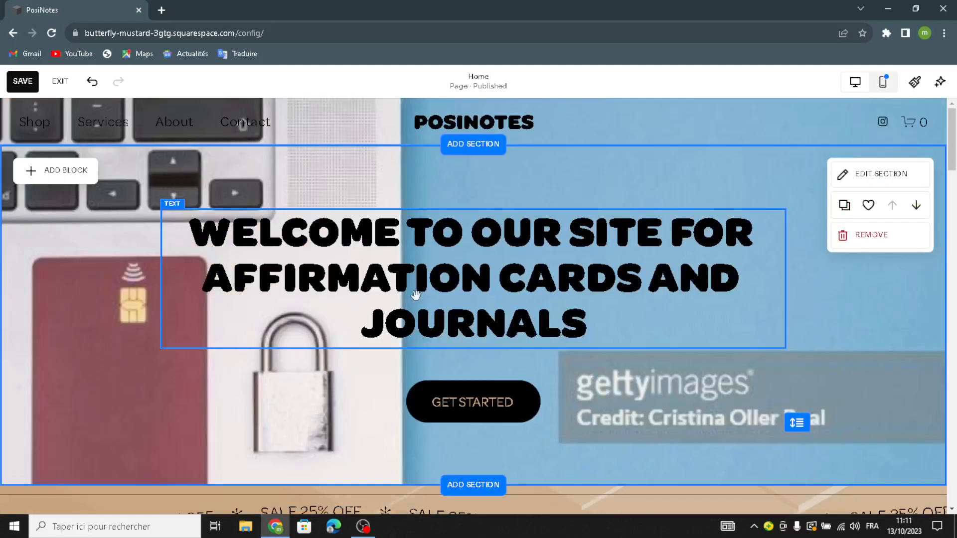
scroll(416, 295, down, 10)
scroll(416, 303, up, 10)
scroll(417, 303, down, 8)
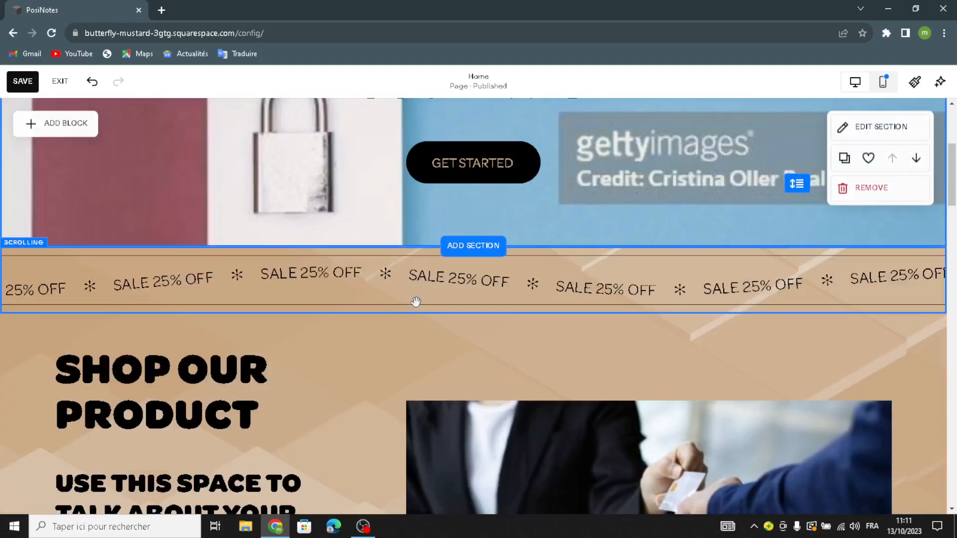
scroll(416, 302, down, 6)
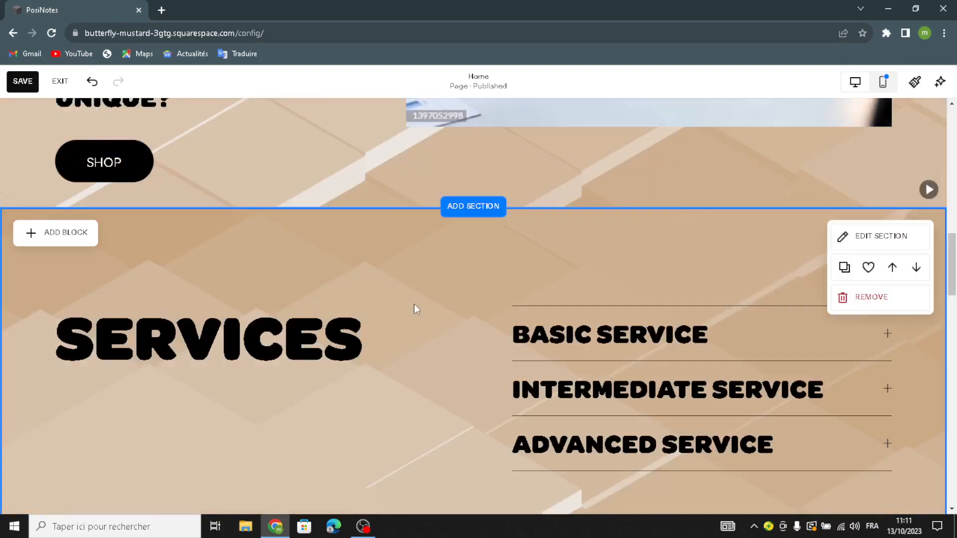